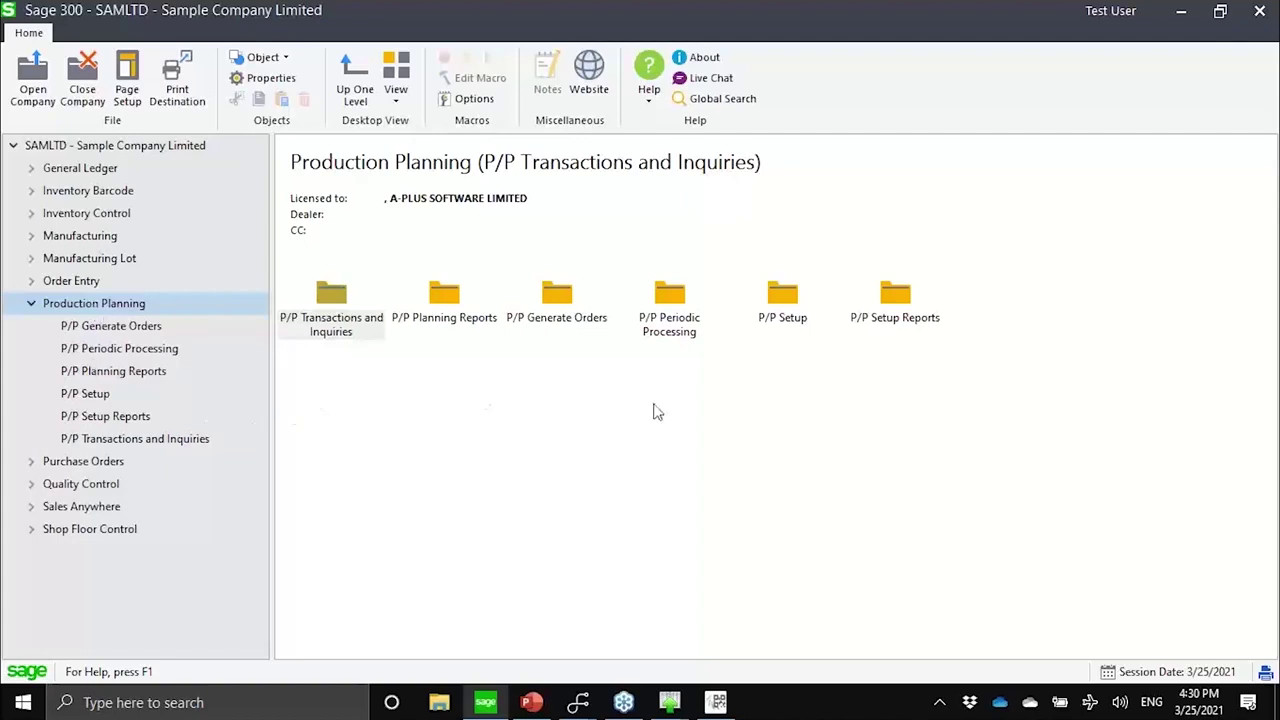
# Open Item Planning from P/P Setup and load item FG-002 in distribution network N1.
pyautogui.click(783, 298)
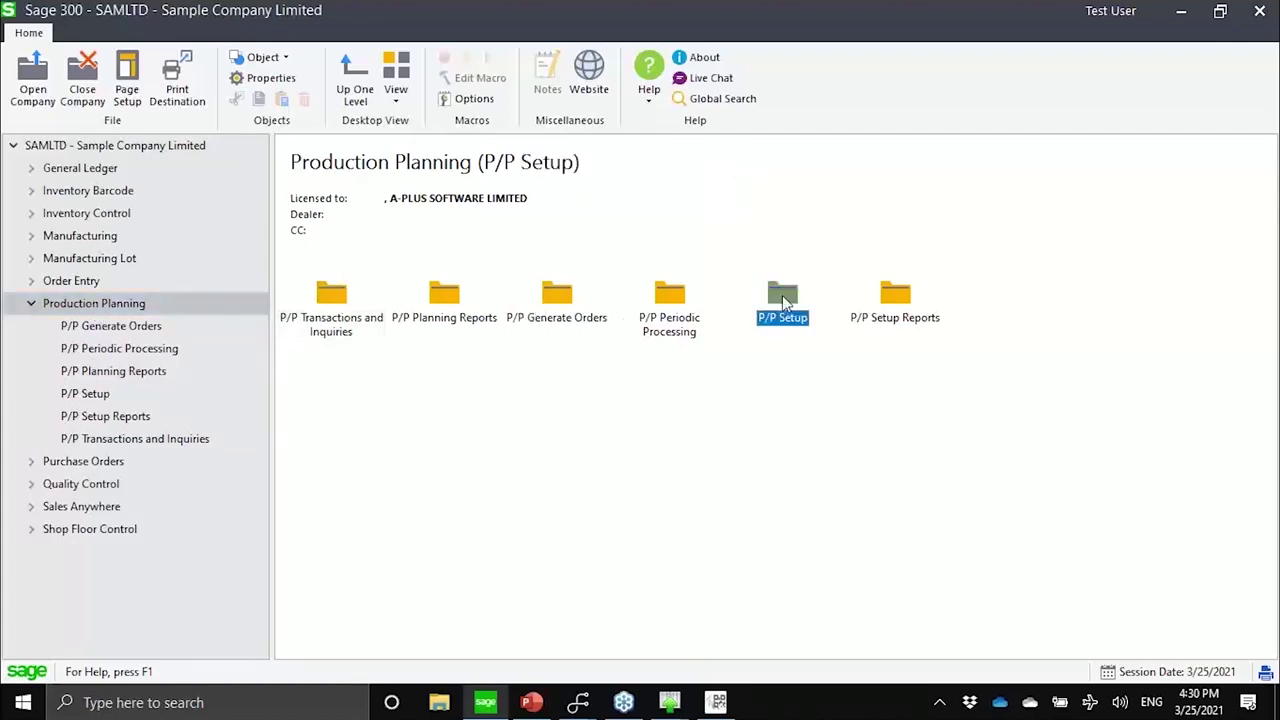
pyautogui.doubleClick(782, 297)
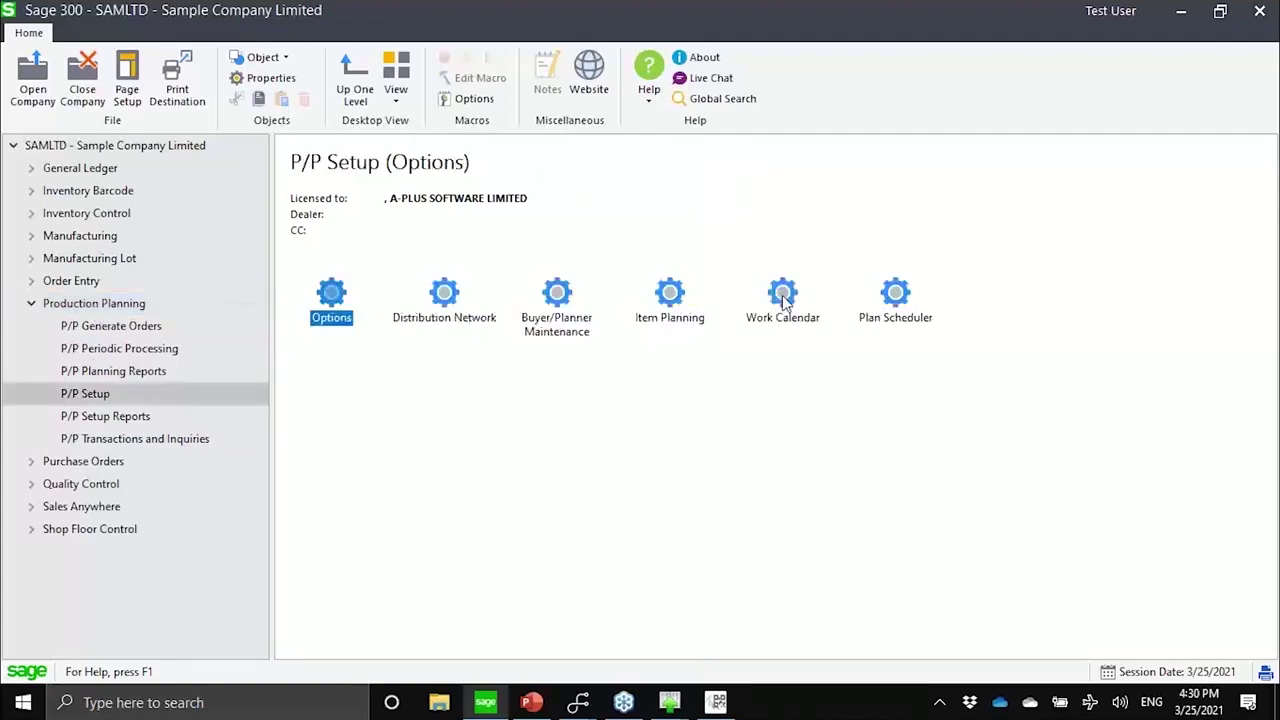
pyautogui.doubleClick(670, 300)
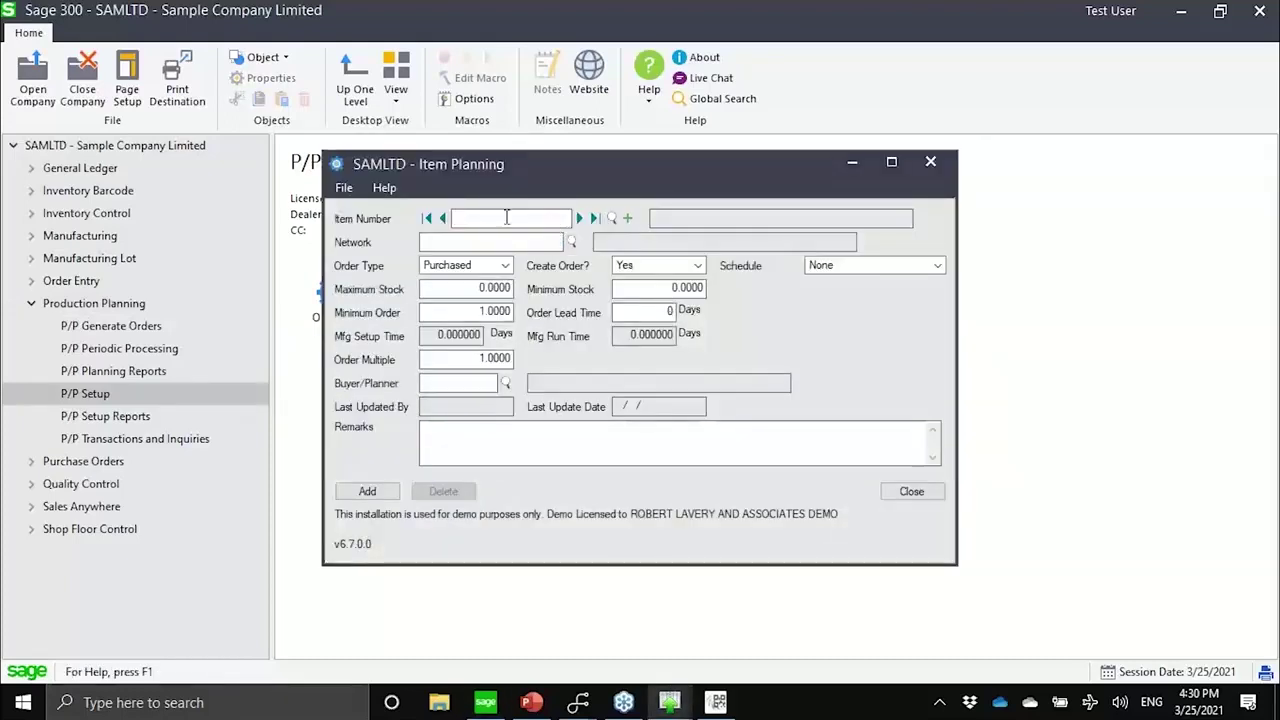
pyautogui.write('FG')
pyautogui.write('-002')
pyautogui.press('Tab')
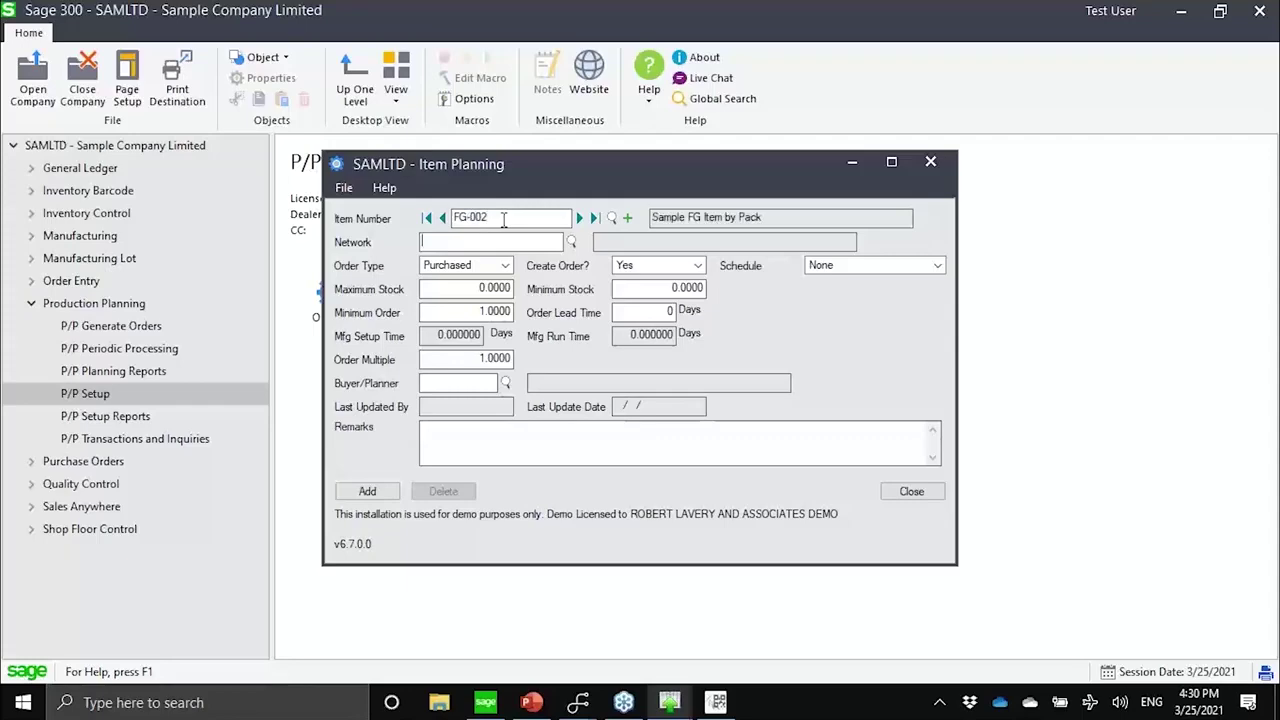
pyautogui.click(571, 243)
pyautogui.doubleClick(264, 268)
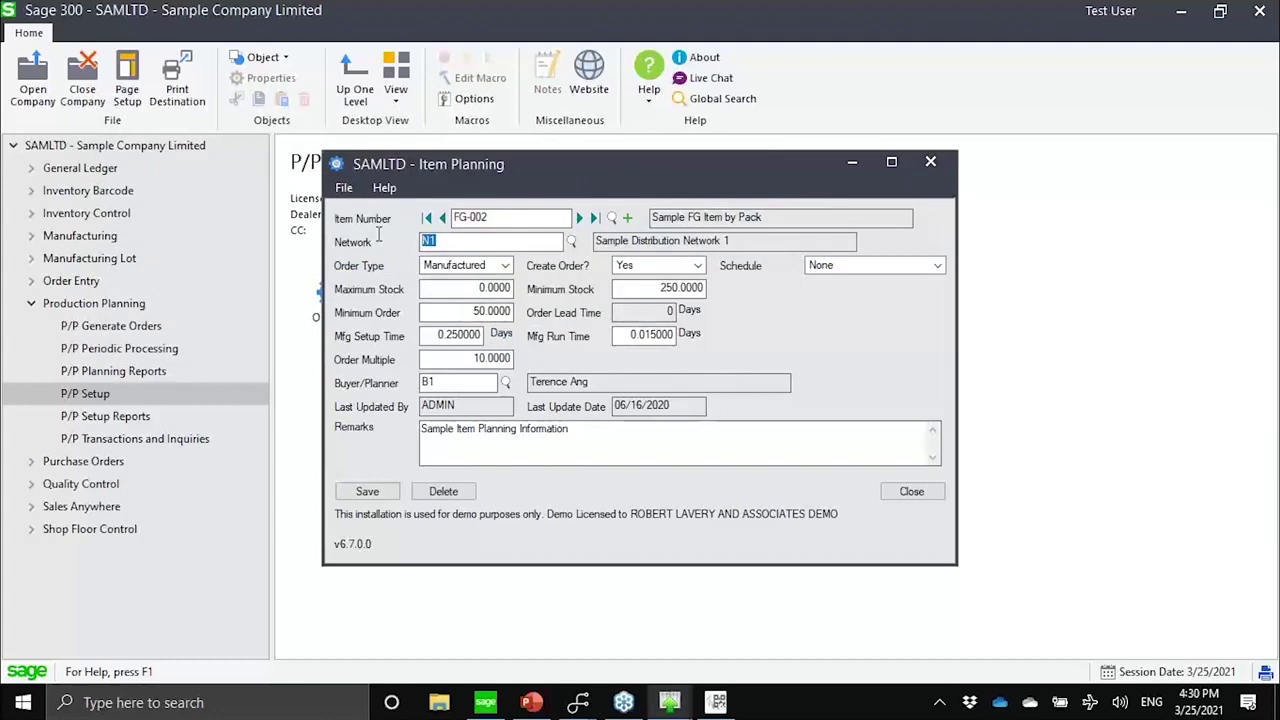
# Examine FG-002's order type choices, minimum stock, minimum order, order multiple, and manufacturing setup and run times.
pyautogui.click(507, 266)
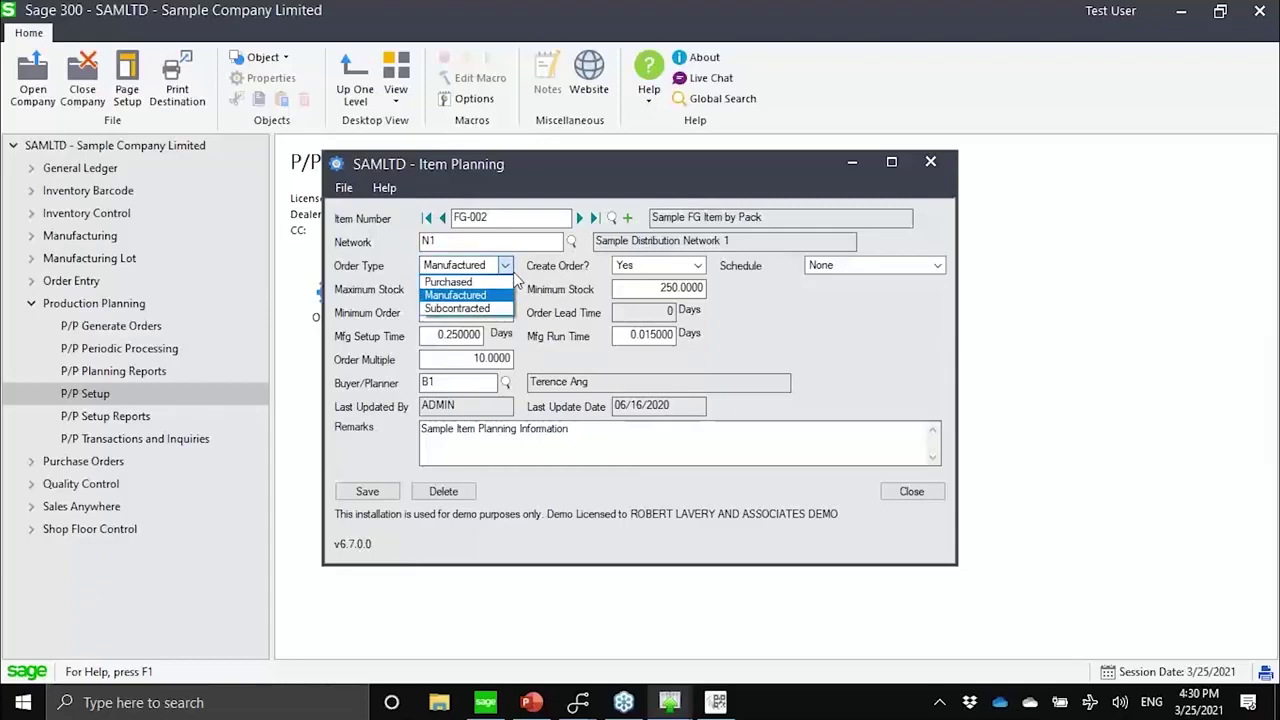
pyautogui.click(516, 284)
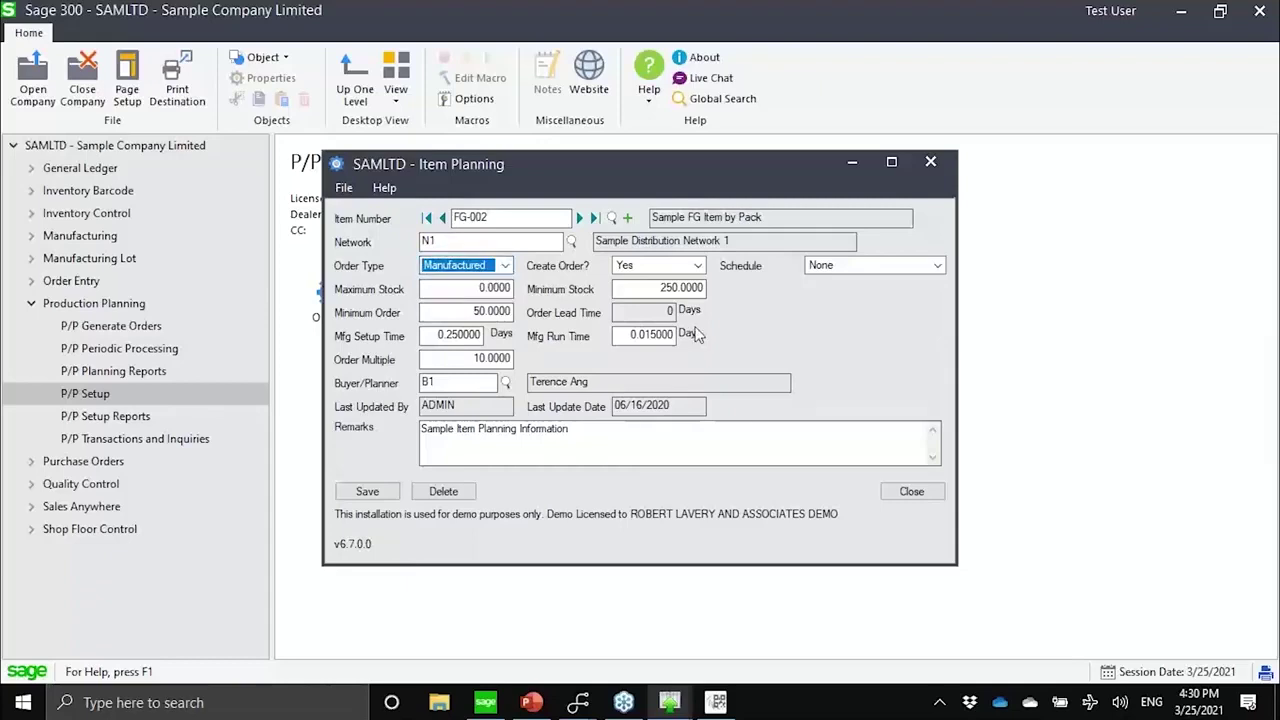
pyautogui.moveTo(652, 290); pyautogui.dragTo(700, 295)
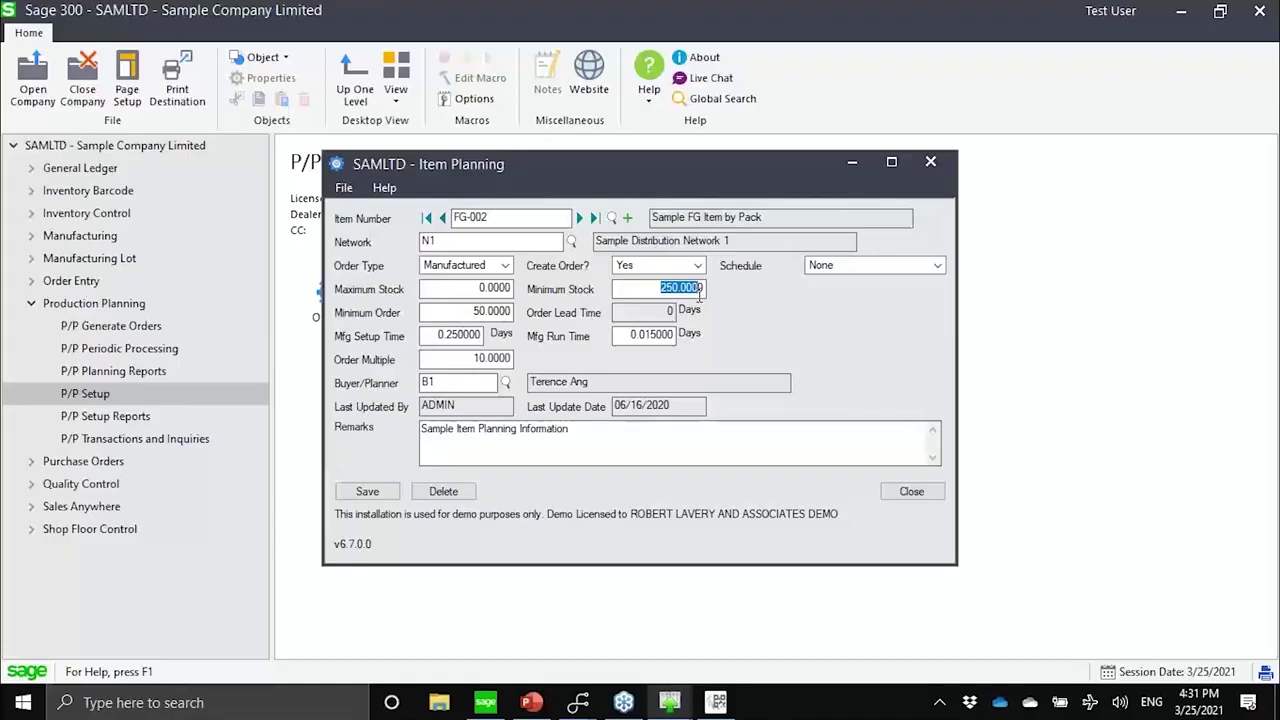
pyautogui.click(424, 316)
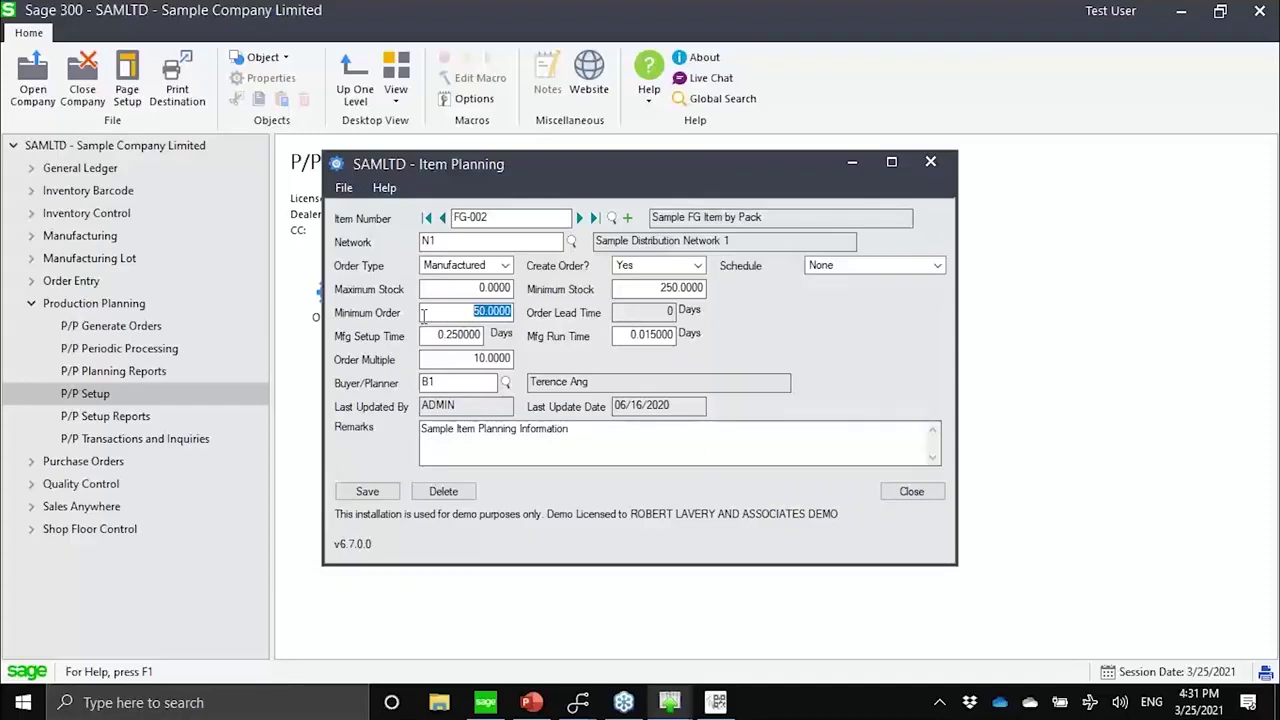
pyautogui.click(452, 360)
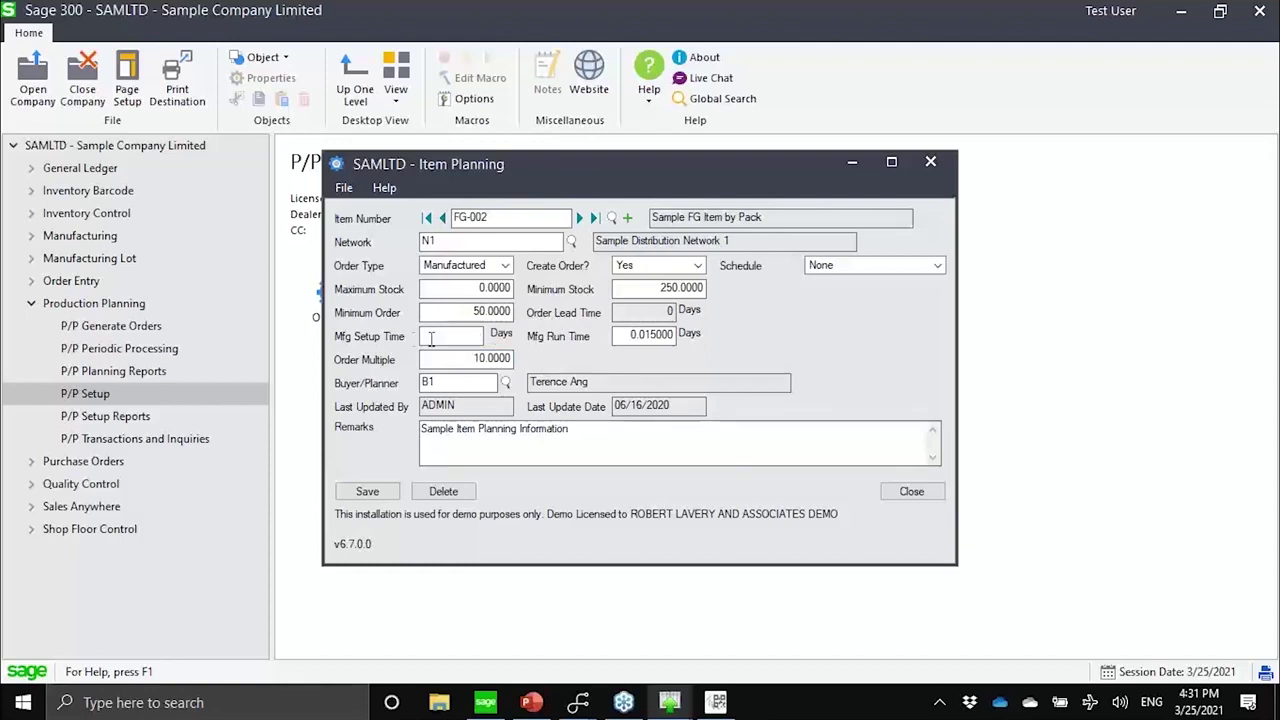
pyautogui.doubleClick(462, 337)
pyautogui.press('Tab')
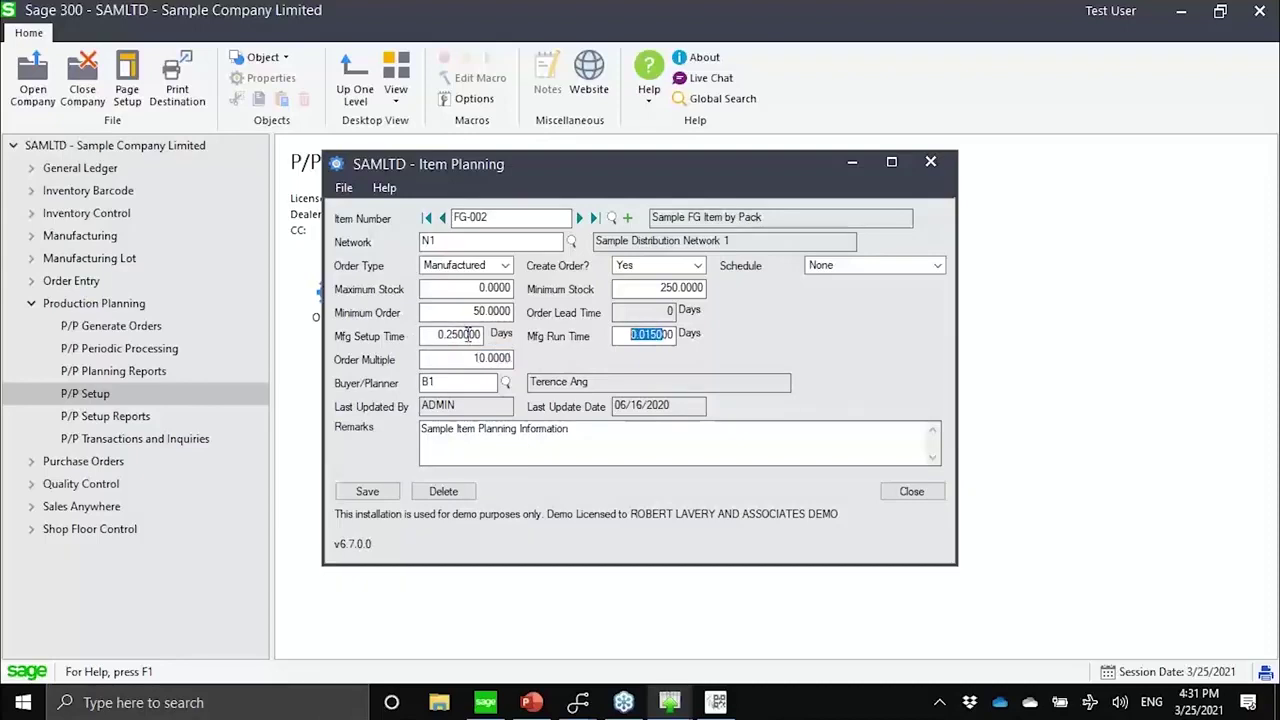
pyautogui.moveTo(470, 336); pyautogui.dragTo(409, 336)
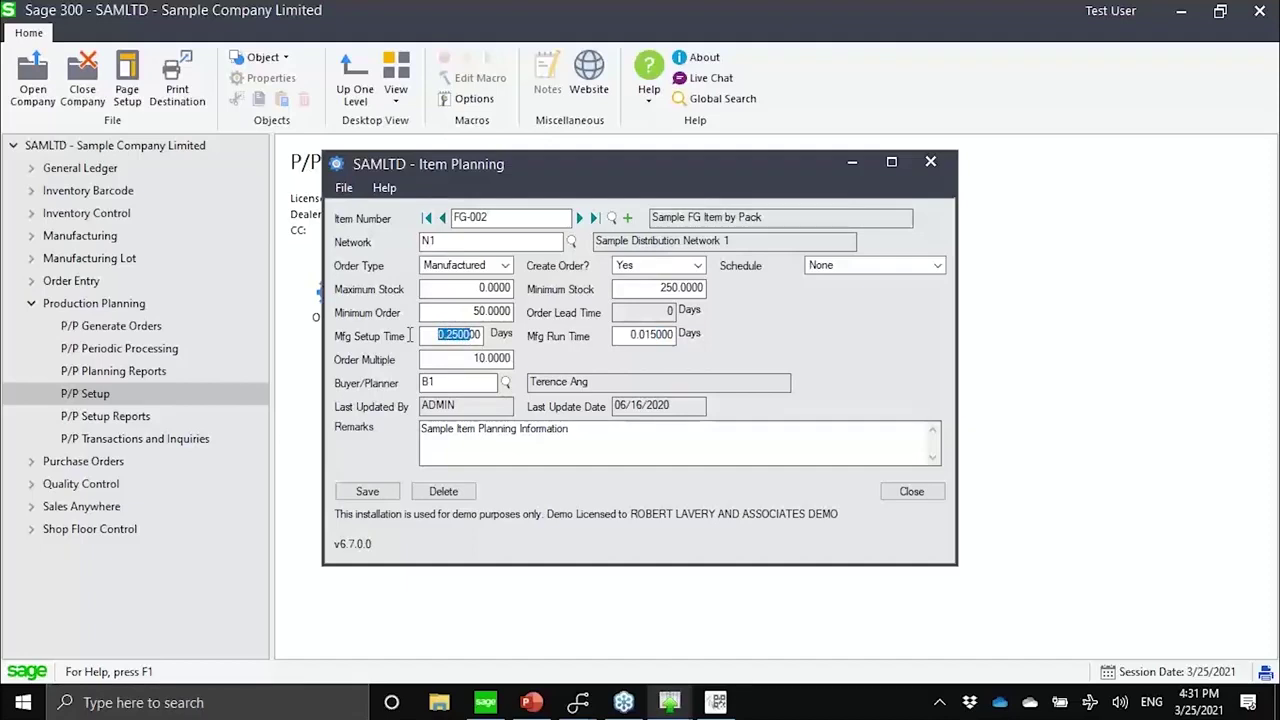
pyautogui.doubleClick(670, 338)
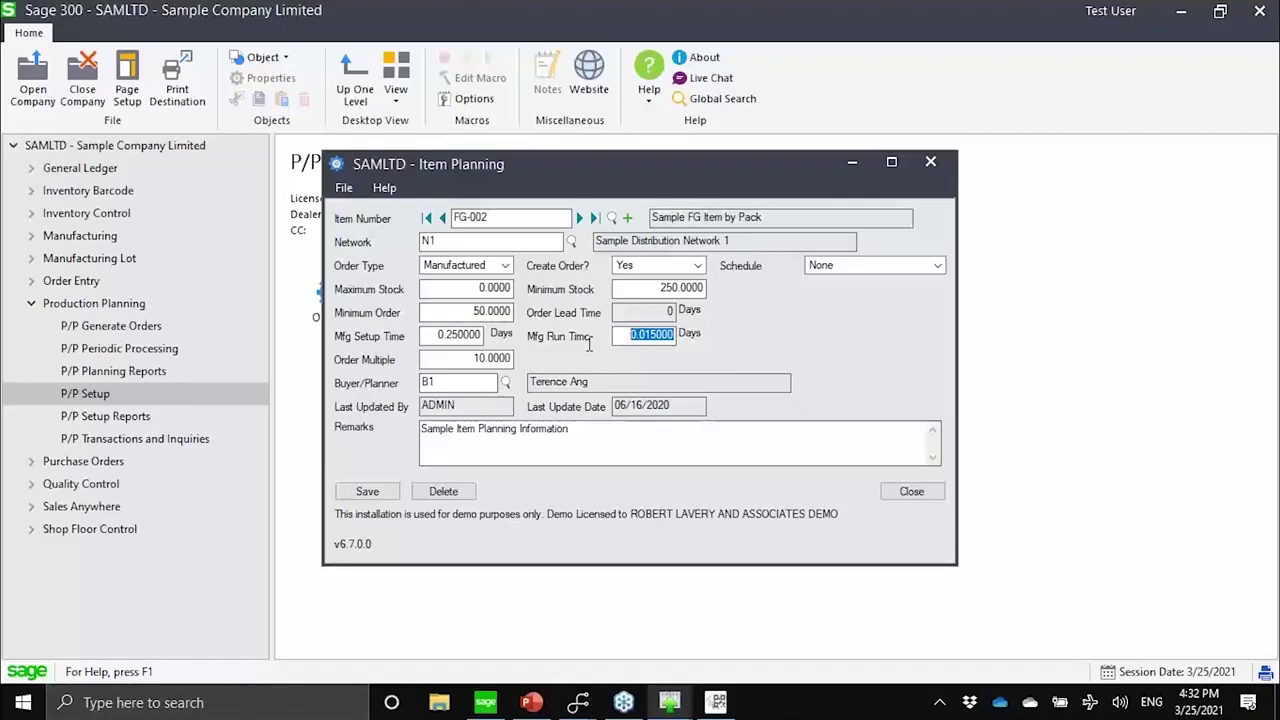
# Load the planning record of item PM-001 without saving changes to FG-002.
pyautogui.click(483, 217)
pyautogui.write('PM001')
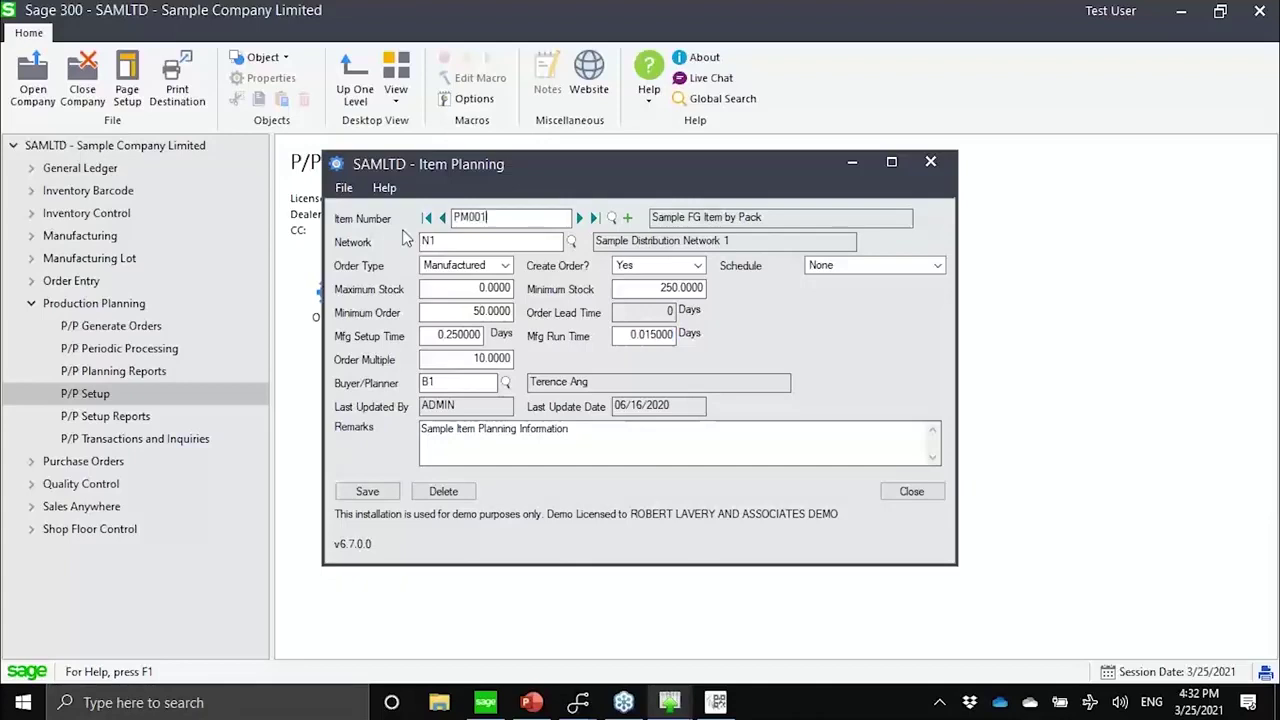
pyautogui.press('Tab')
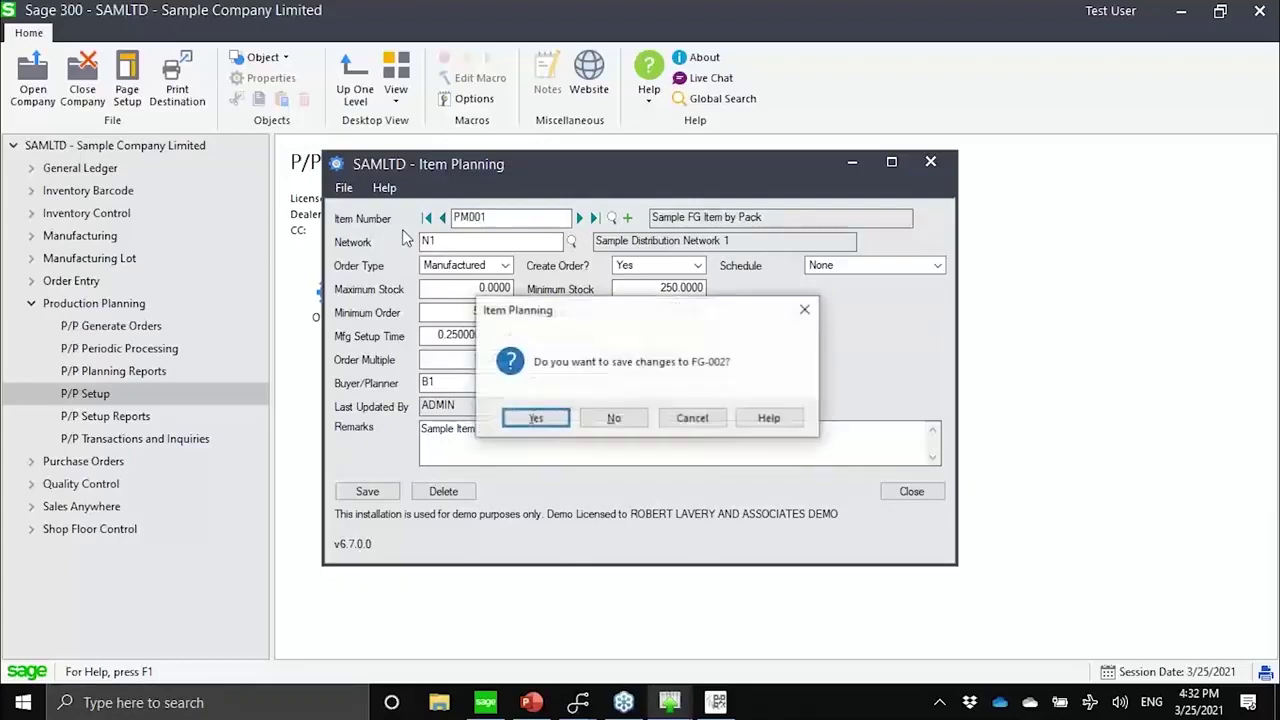
pyautogui.click(612, 424)
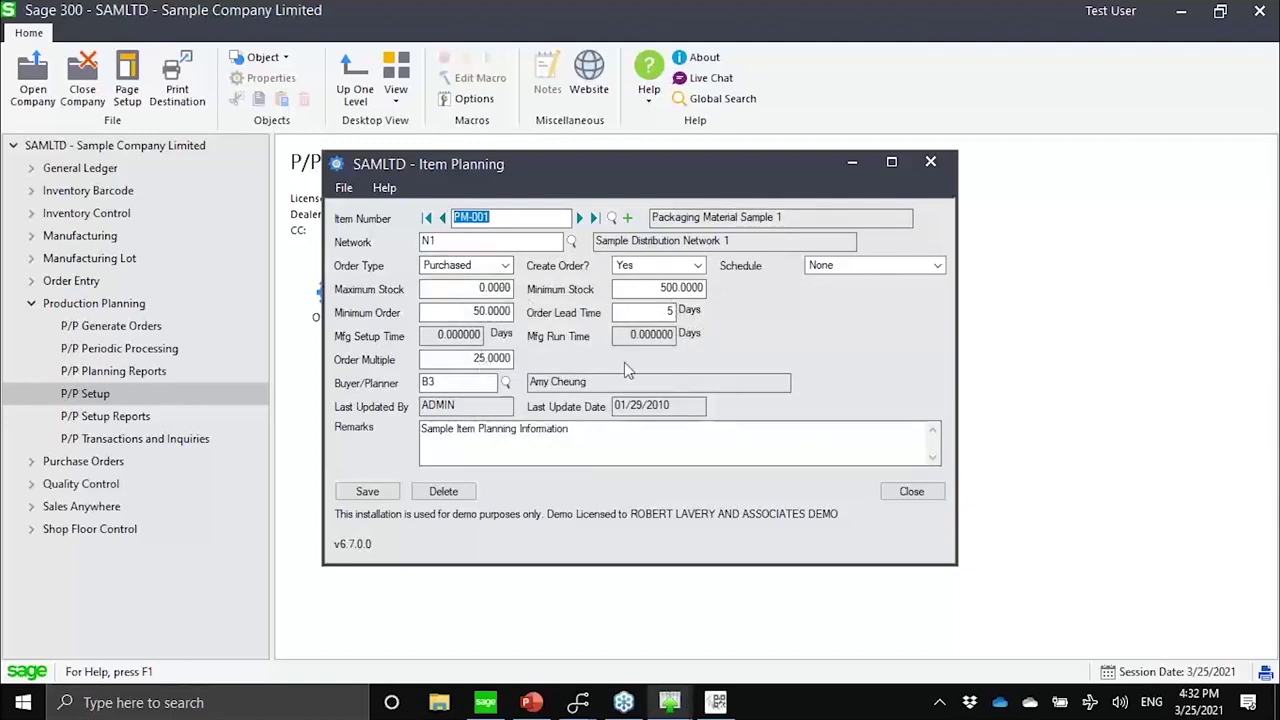
# Check PM-001's order lead time and the available schedule options, and close Item Planning.
pyautogui.click(634, 312)
pyautogui.click(929, 266)
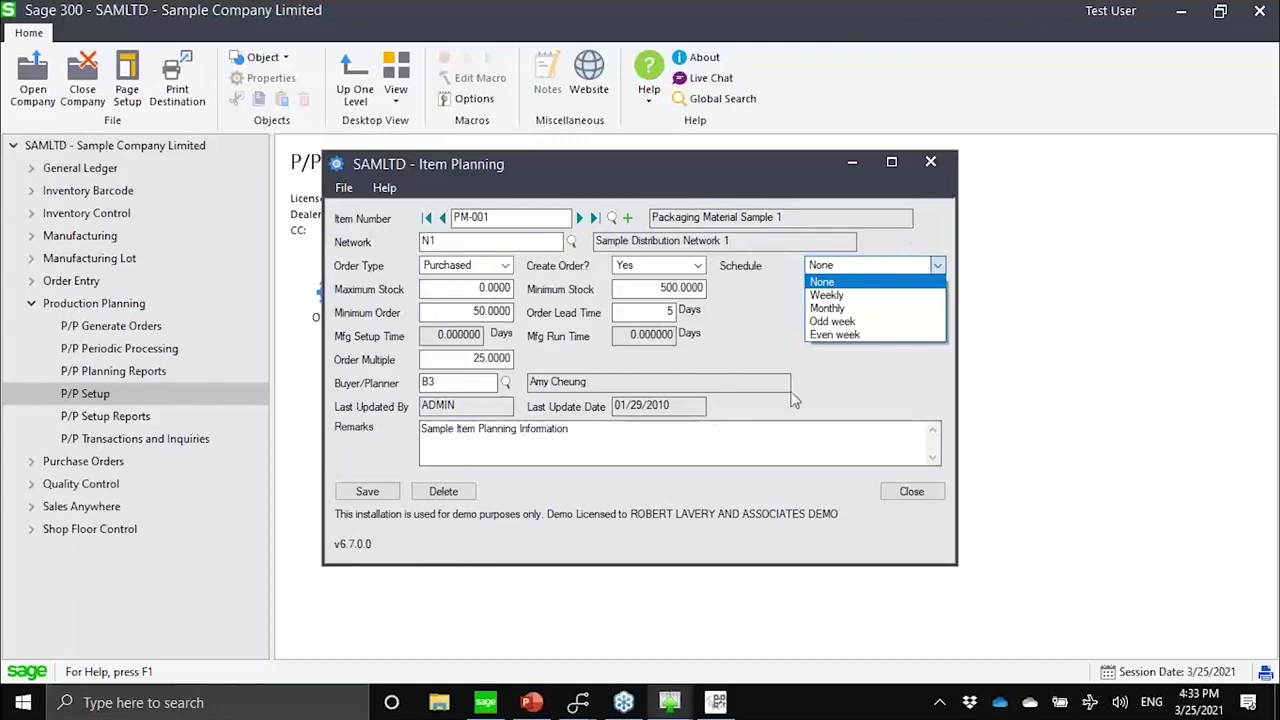
pyautogui.click(769, 275)
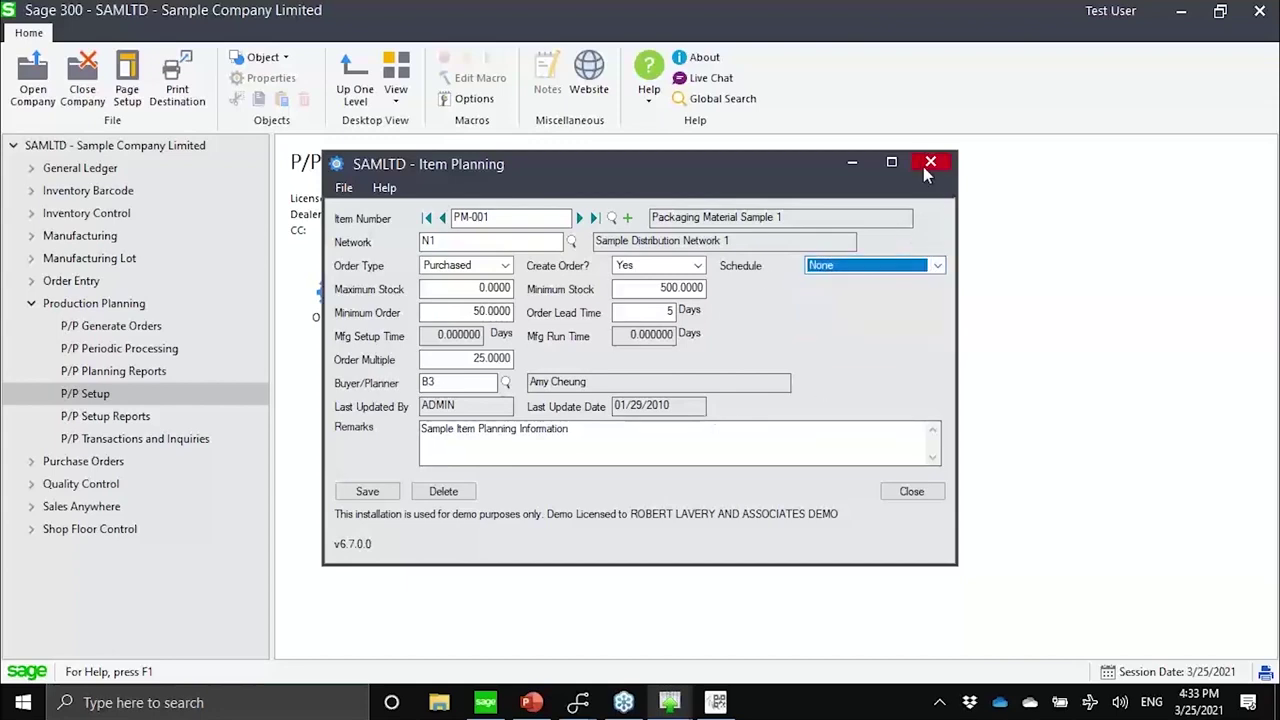
pyautogui.click(923, 163)
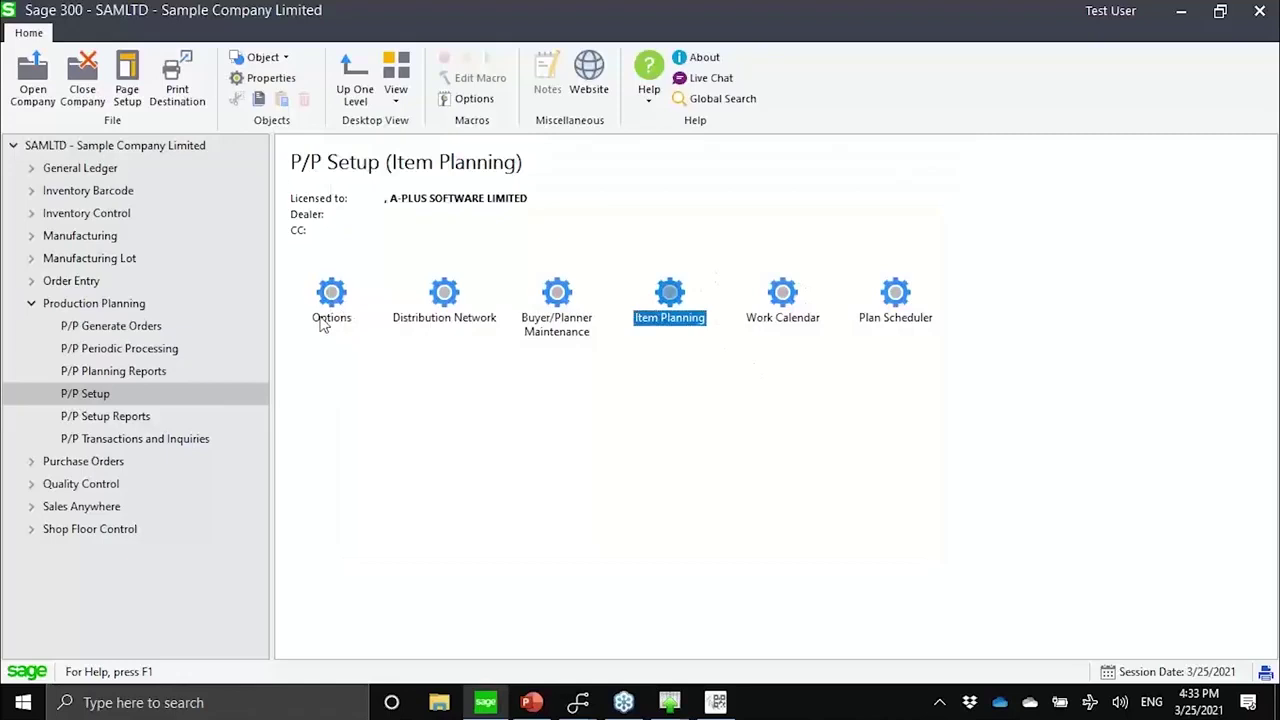
# Open Forecast Entry from the Production Planning transactions and inquiries.
pyautogui.click(122, 325)
pyautogui.click(122, 310)
pyautogui.doubleClick(307, 333)
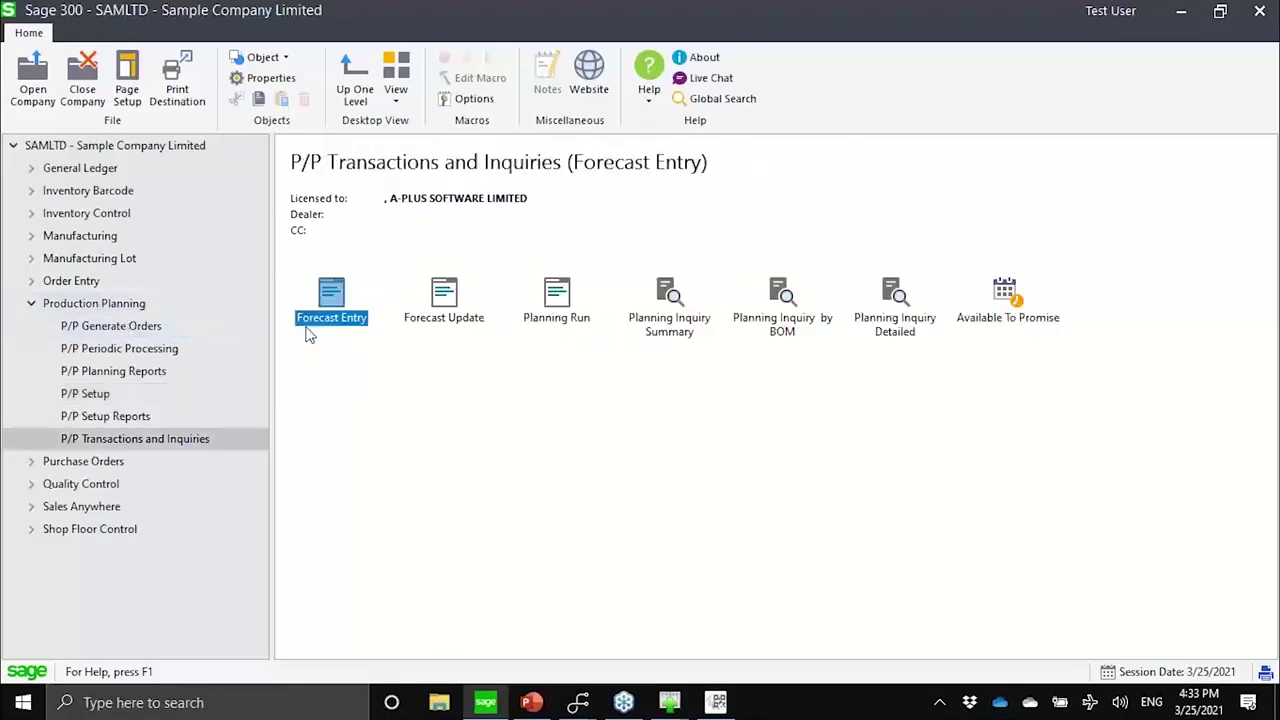
pyautogui.doubleClick(331, 318)
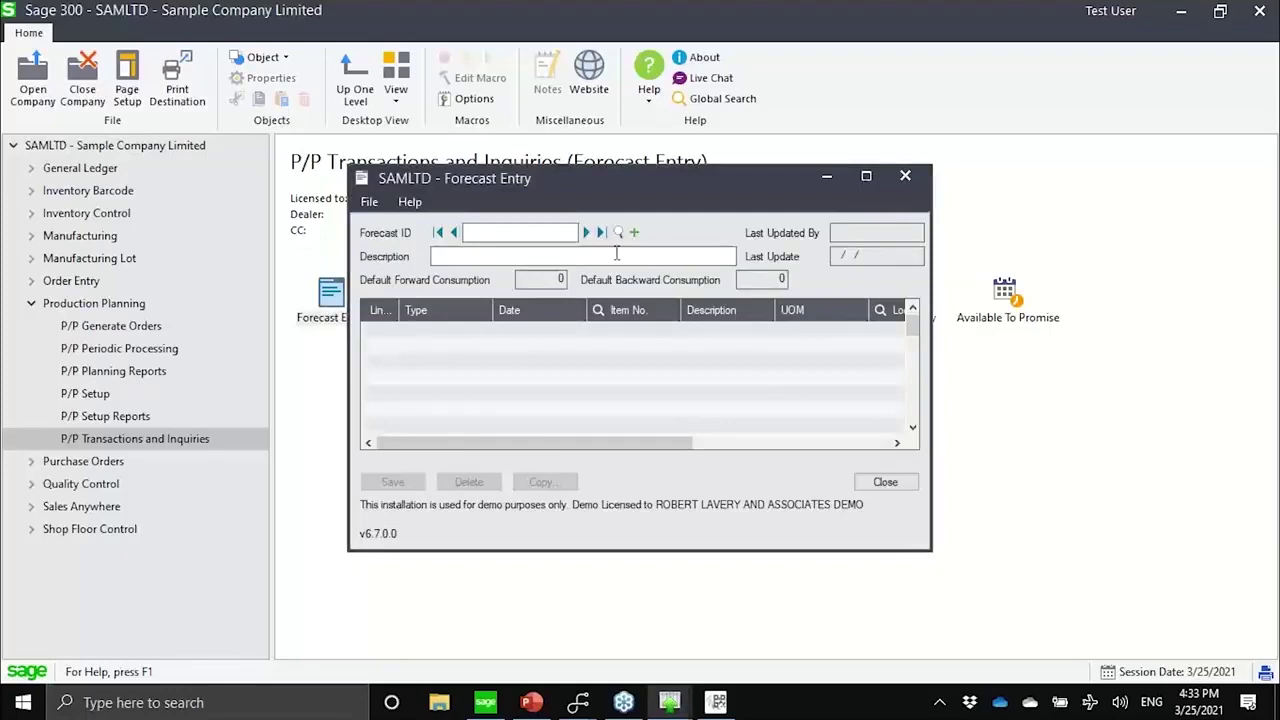
# Start a new forecast with ID 2020 and the description "Sales Forecast 2020".
pyautogui.write('2020')
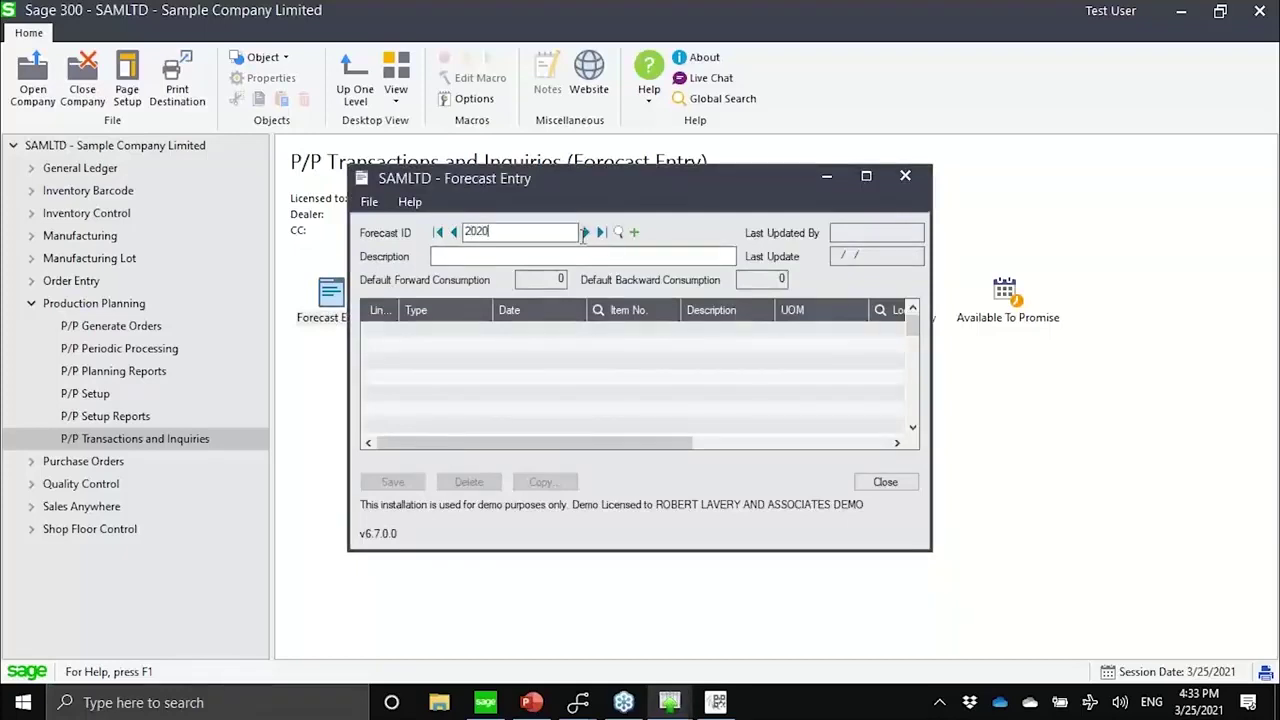
pyautogui.press('Tab')
pyautogui.write('Sae')
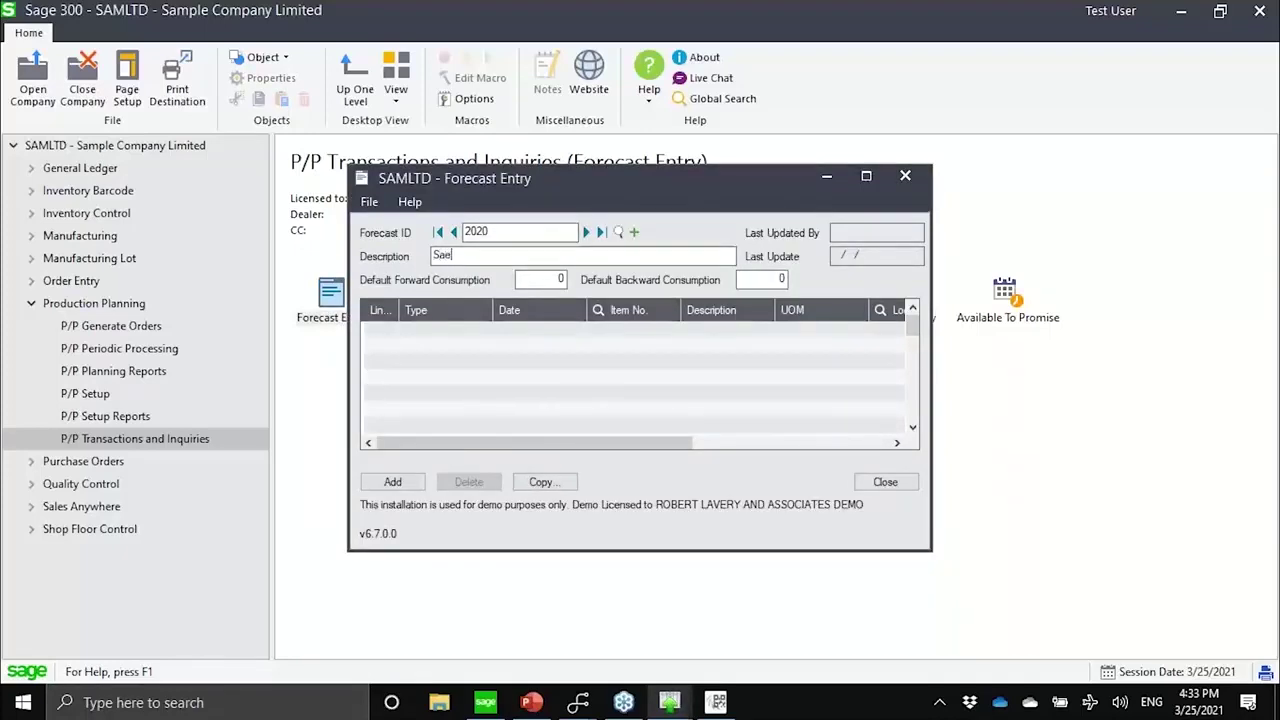
pyautogui.press('BackSpace')
pyautogui.write('les Freca')
pyautogui.press('BackSpace')
pyautogui.press('BackSpace')
pyautogui.press('BackSpace')
pyautogui.press('BackSpace')
pyautogui.write('ore')
pyautogui.press('BackSpace')
pyautogui.write('ecast 202')
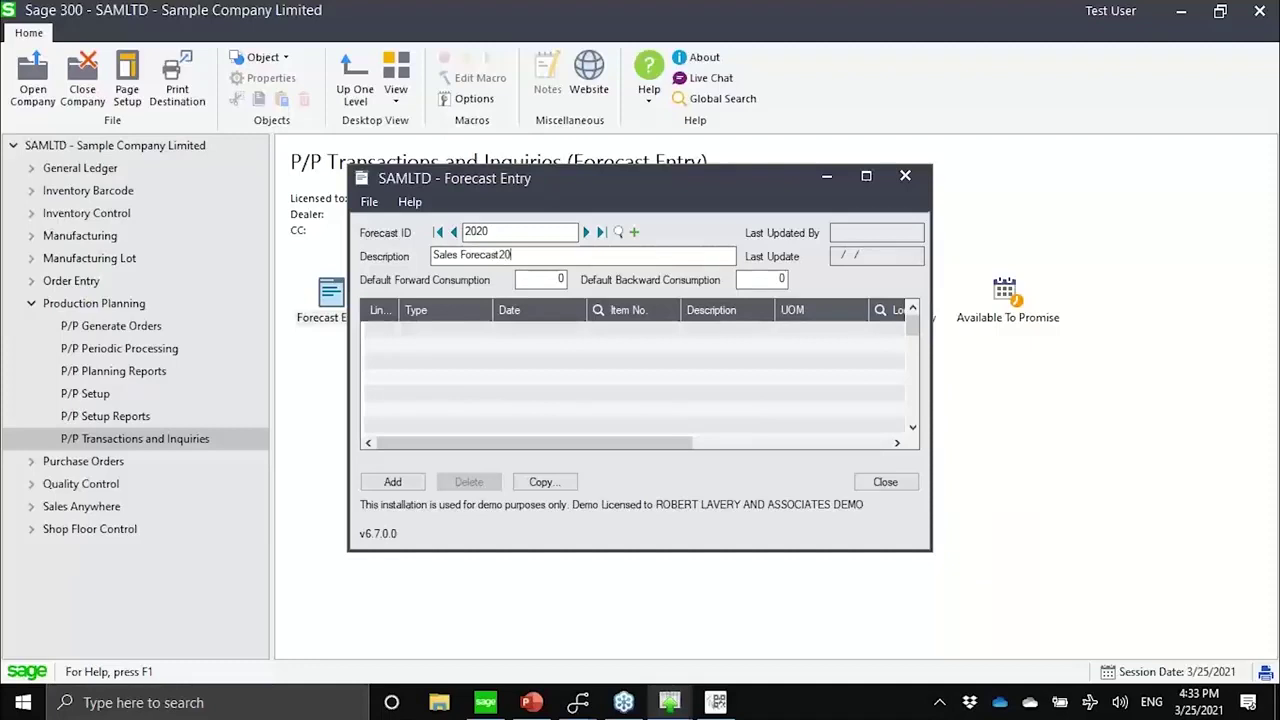
pyautogui.write('02')
# Set the forecast's default forward consumption to 30 and start the first Demand line.
pyautogui.press('Tab')
pyautogui.write('30')
pyautogui.press('Tab')
pyautogui.press('Tab')
pyautogui.press('Tab')
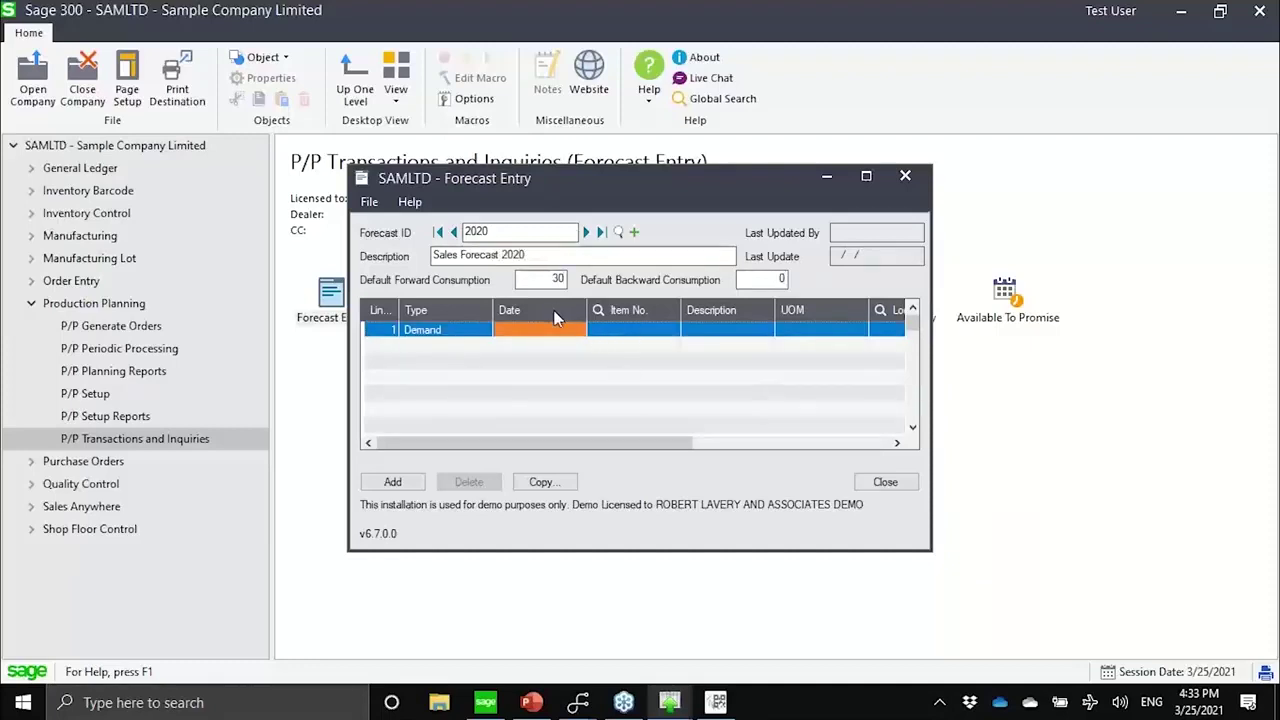
# Fill in the first Demand line with date 4/1/2021, item FG-003 and quantity 99.
pyautogui.click(576, 333)
pyautogui.click(577, 331)
pyautogui.click(655, 455)
pyautogui.press('Tab')
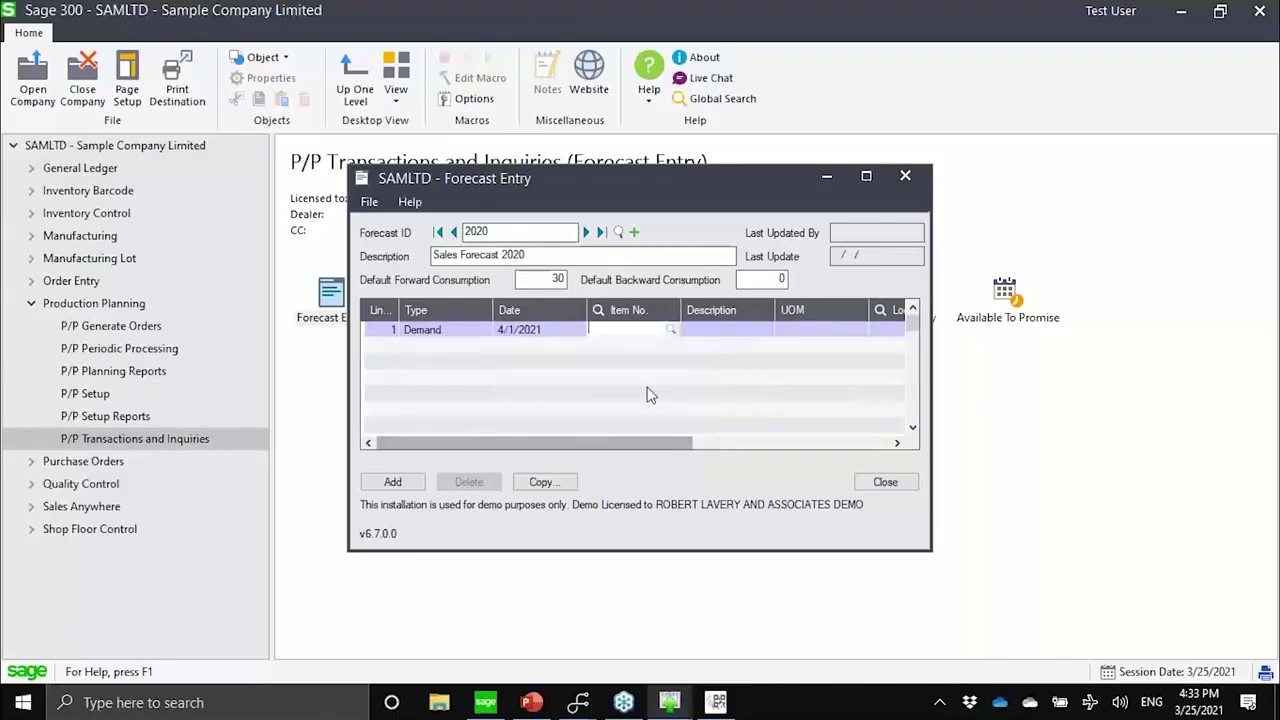
pyautogui.write('FG')
pyautogui.write('-003')
pyautogui.press('Tab')
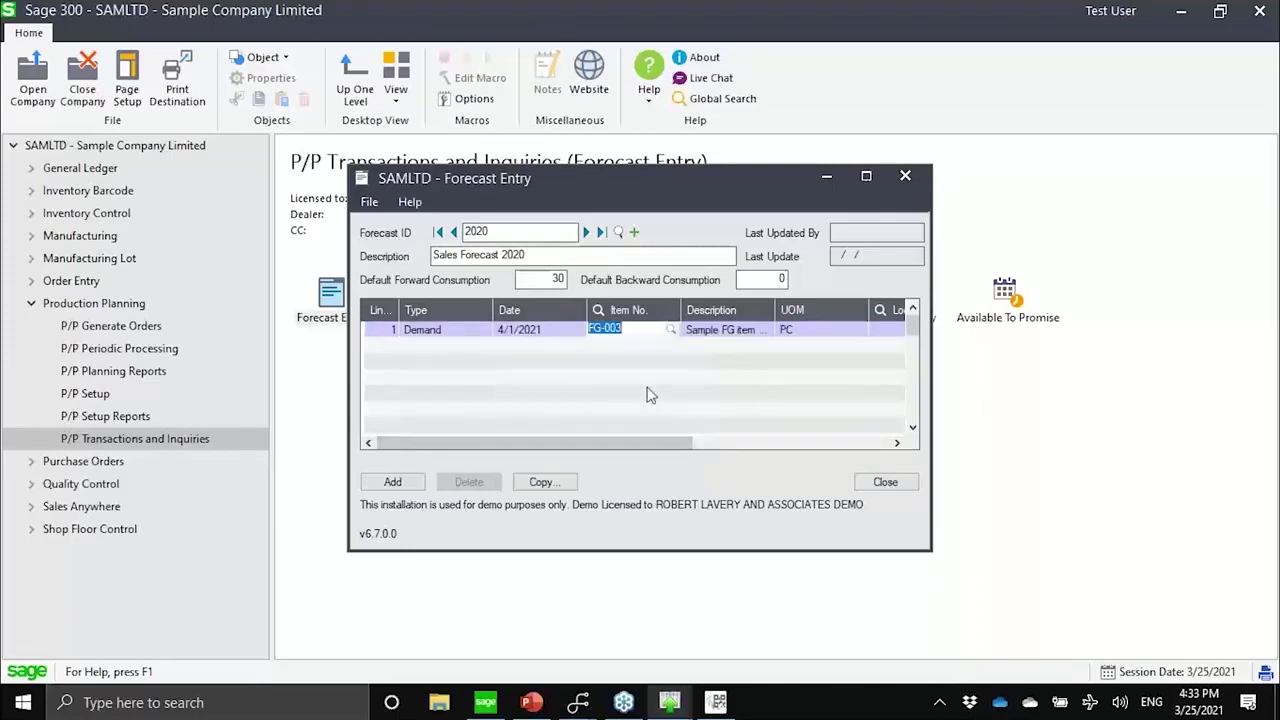
pyautogui.press('Tab')
pyautogui.press('Tab')
pyautogui.write('95')
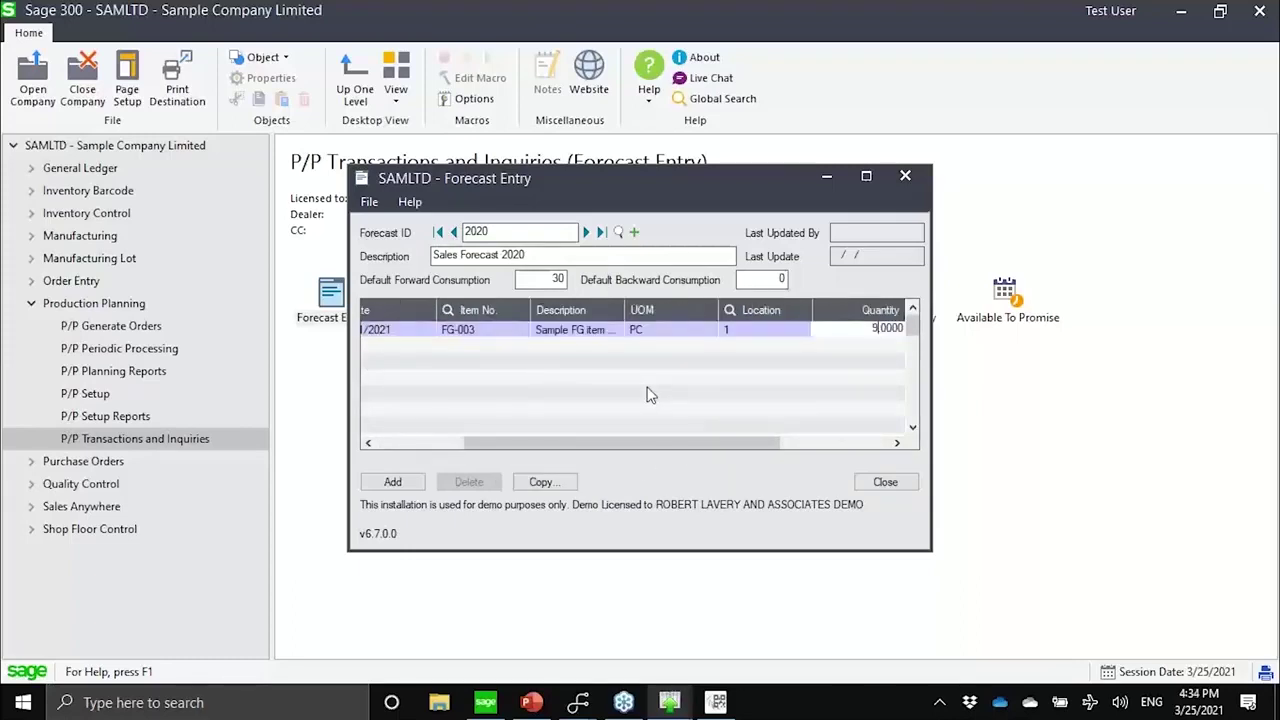
# Add a second Demand line dated 5/1/2021 for item FG-003 with quantity 111.
pyautogui.press('Insert')
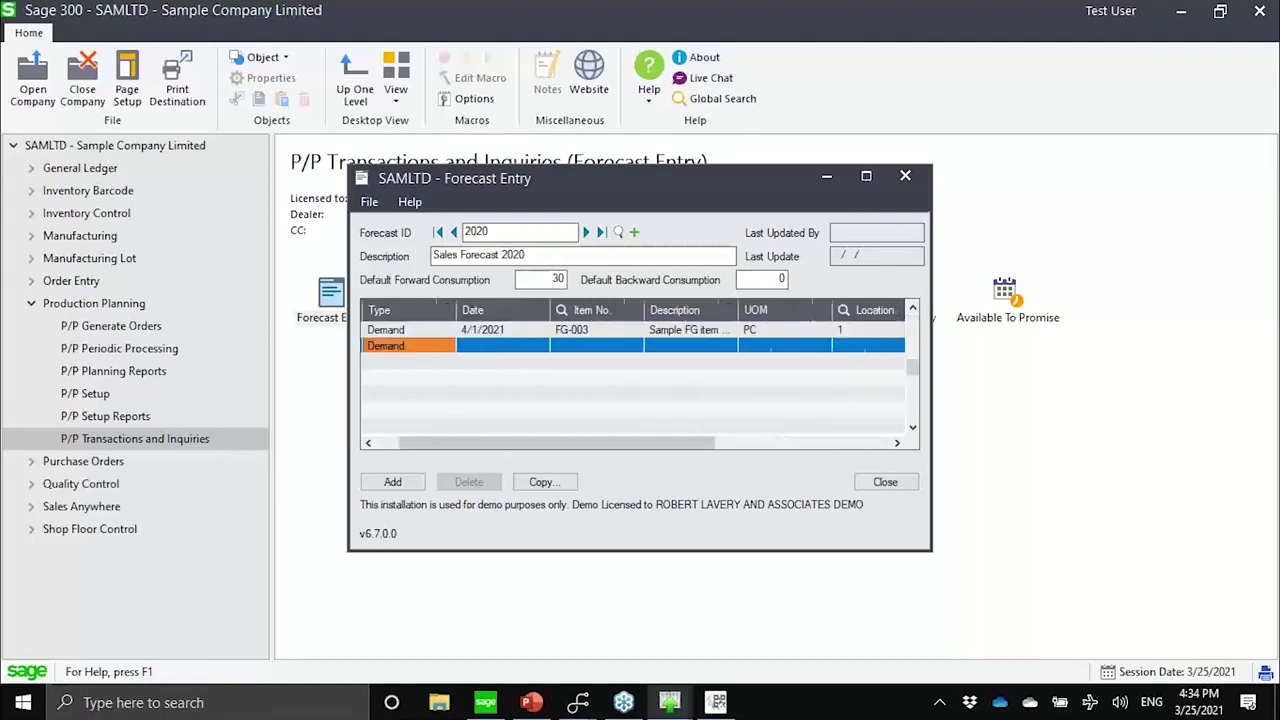
pyautogui.click(543, 350)
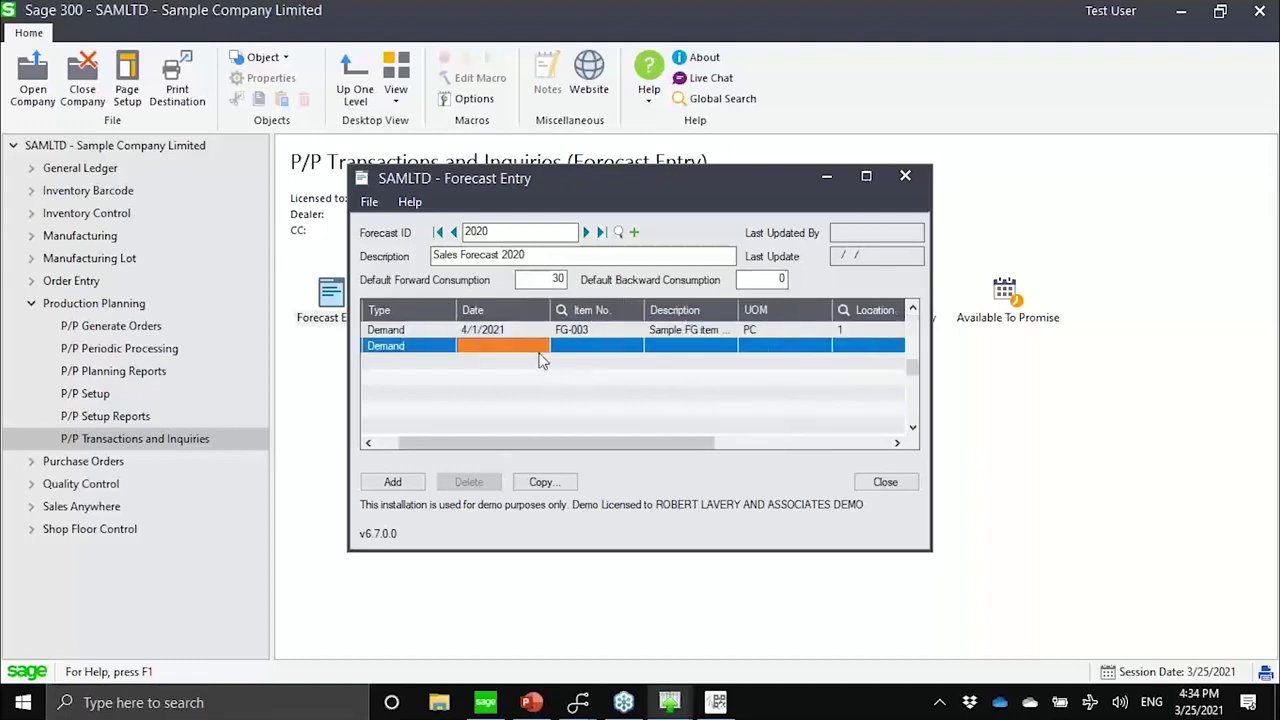
pyautogui.click(540, 345)
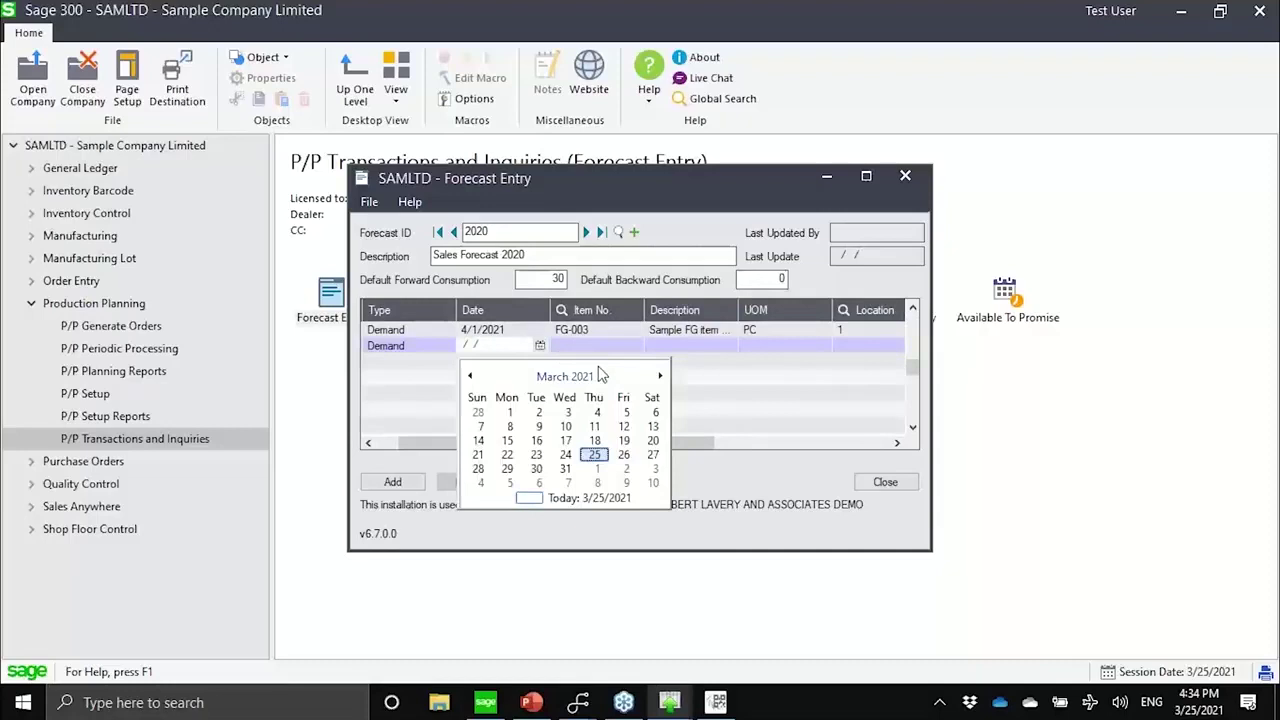
pyautogui.click(660, 376)
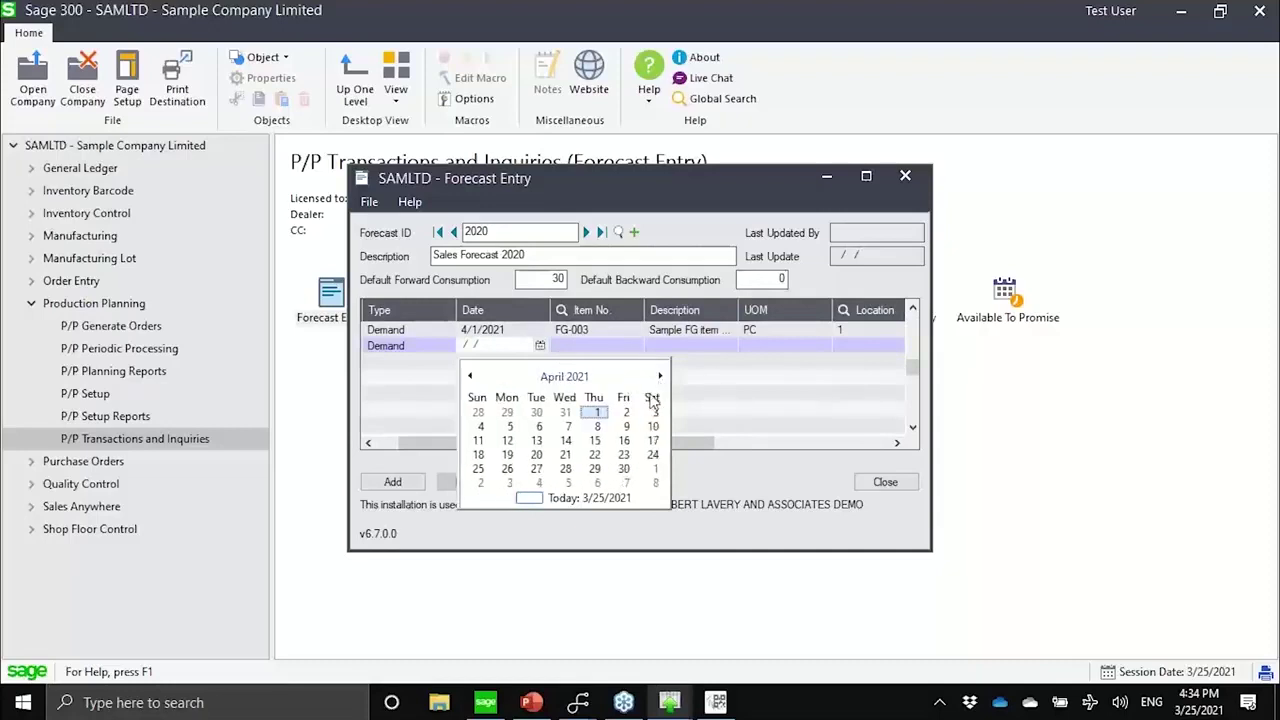
pyautogui.click(640, 468)
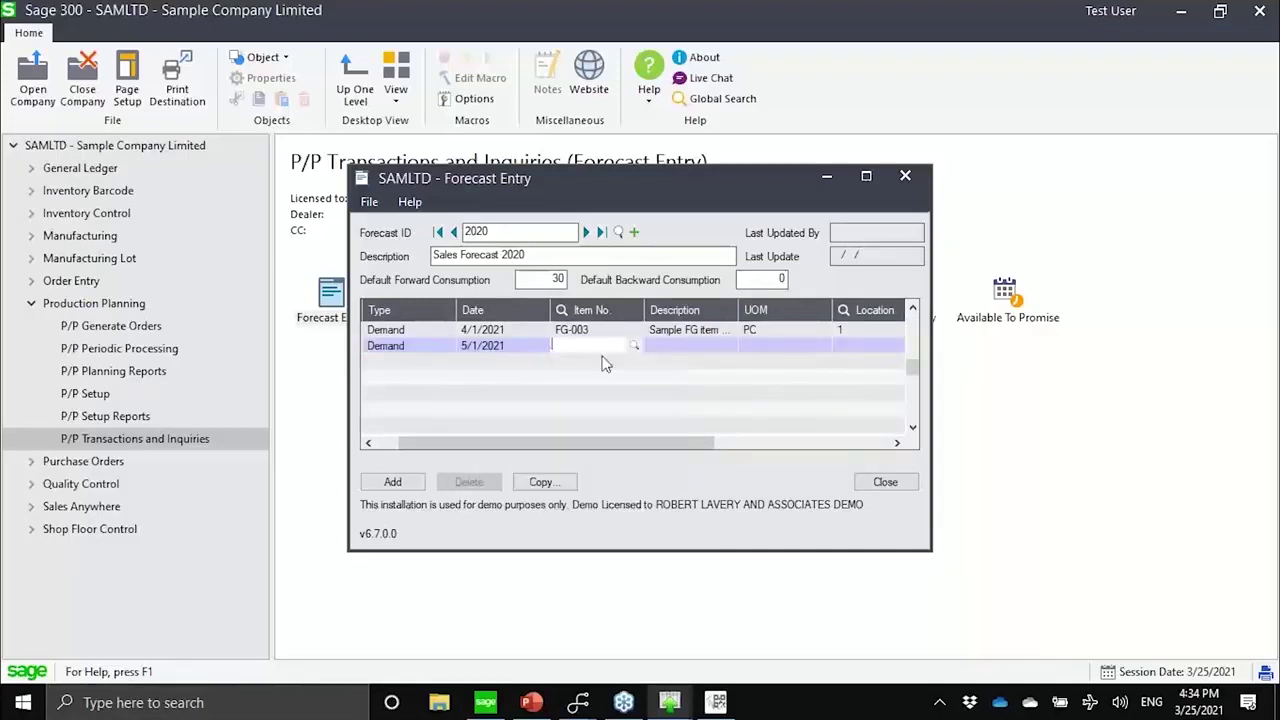
pyautogui.write('FG-003')
pyautogui.press('Tab')
pyautogui.press('Tab')
pyautogui.press('Tab')
pyautogui.press('Tab')
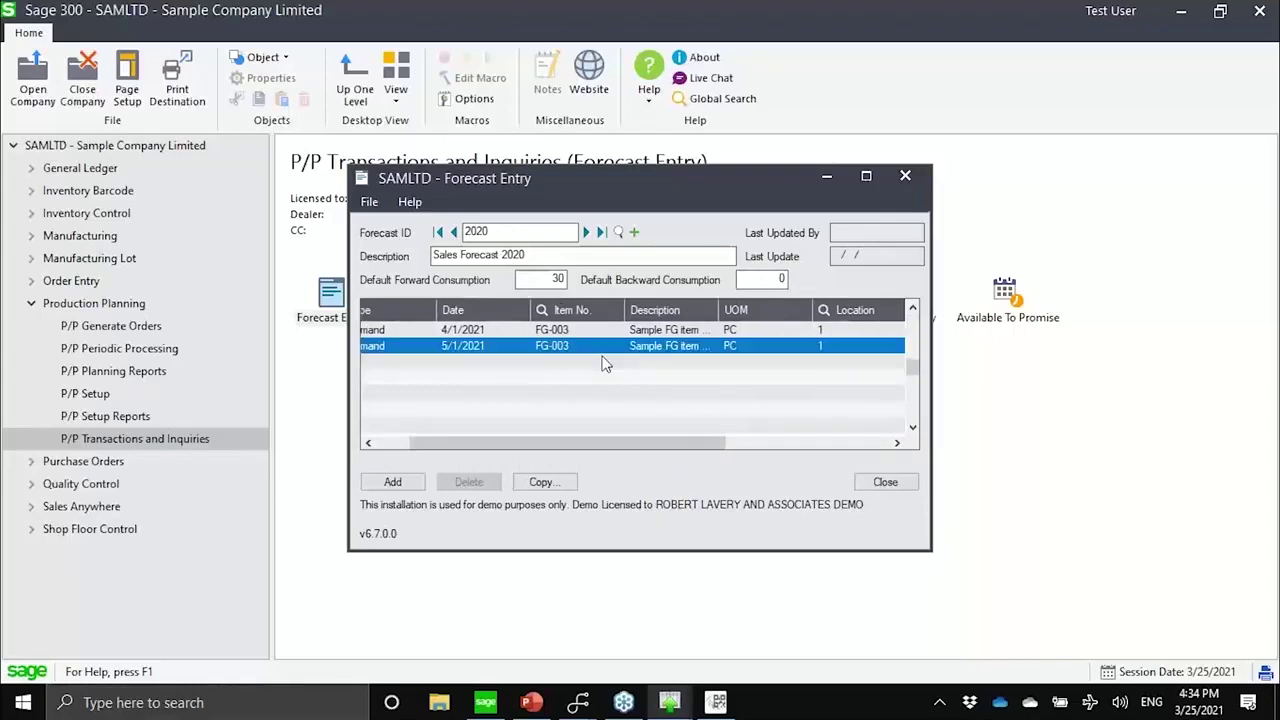
pyautogui.write('111')
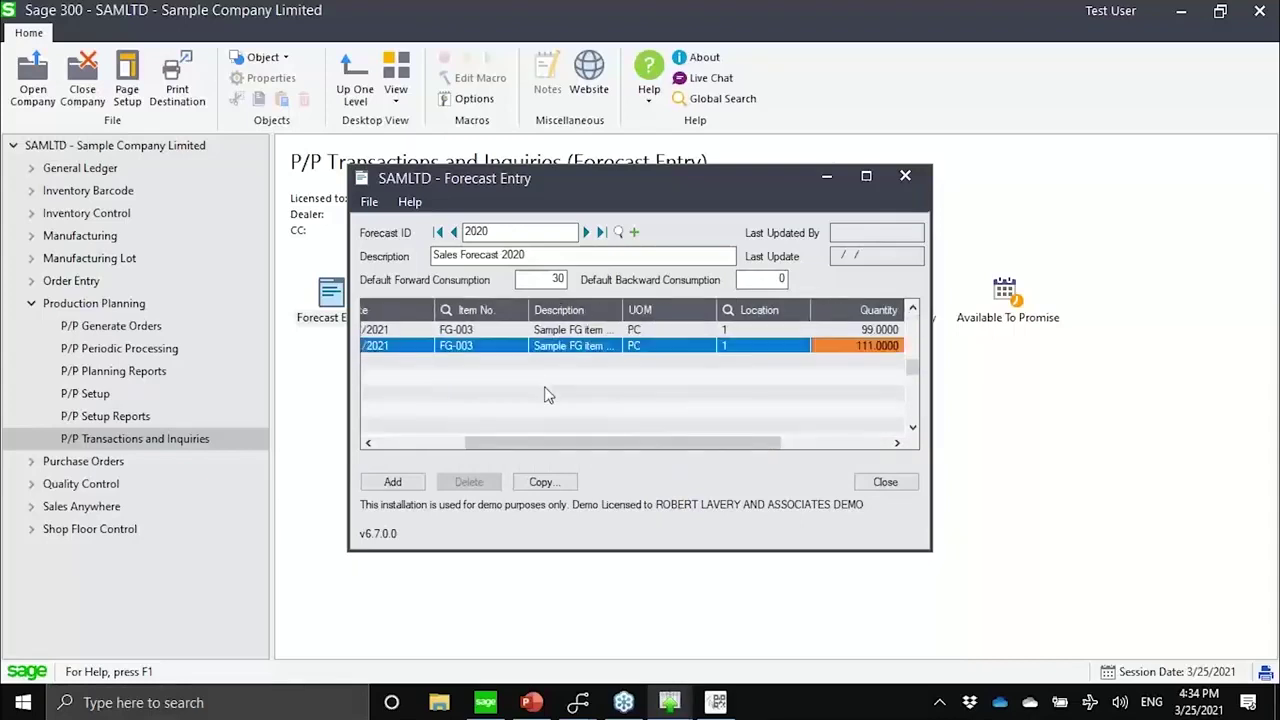
# Add forecast 2020 to the system with its demand lines and close Forecast Entry.
pyautogui.click(418, 483)
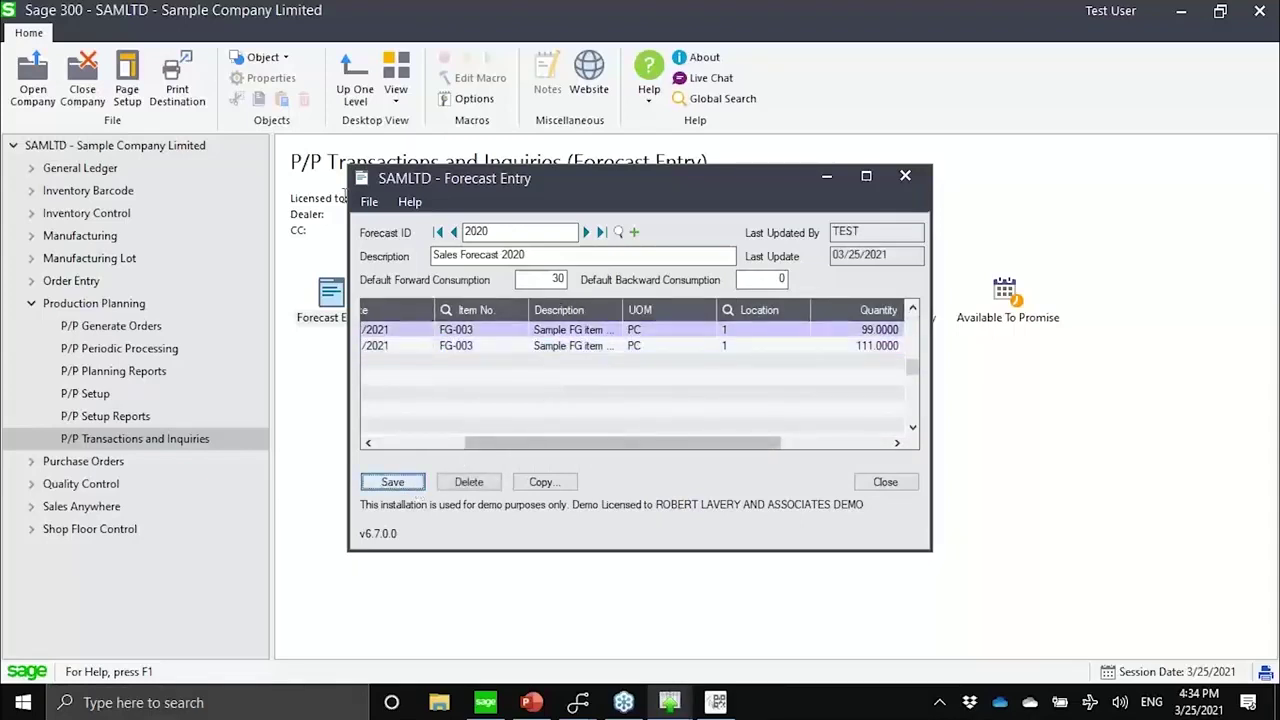
pyautogui.click(368, 203)
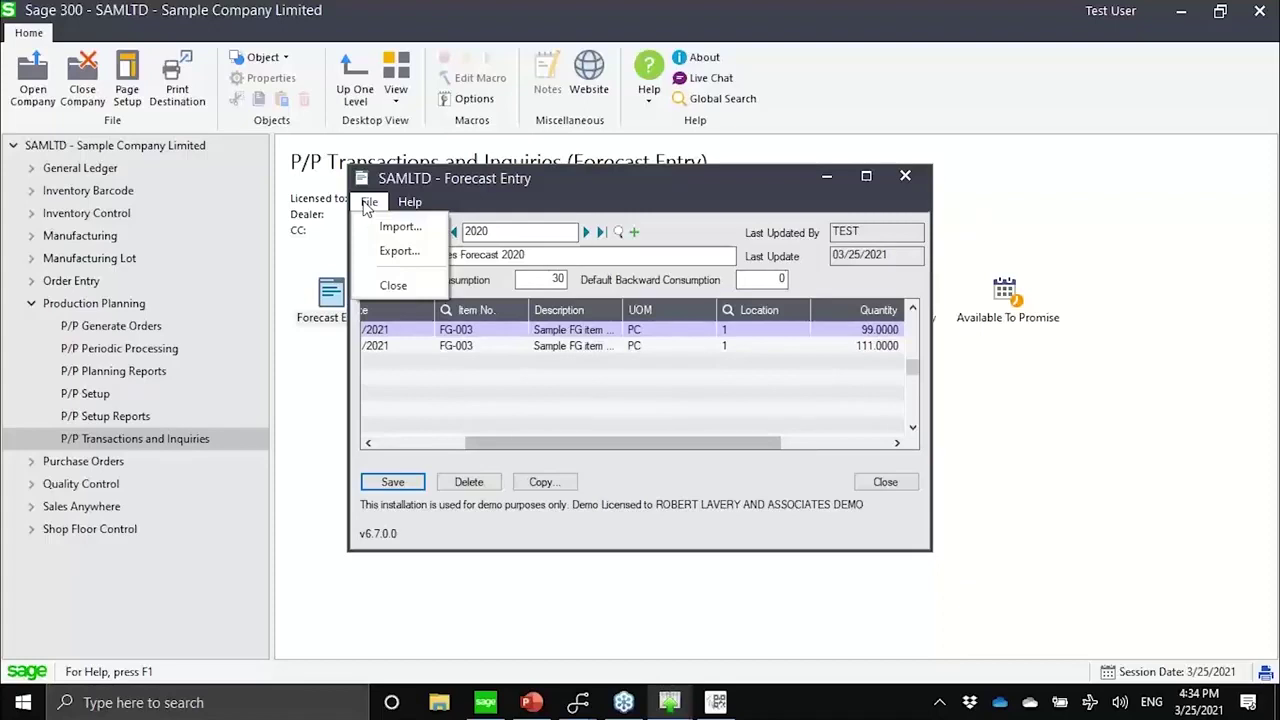
pyautogui.click(903, 177)
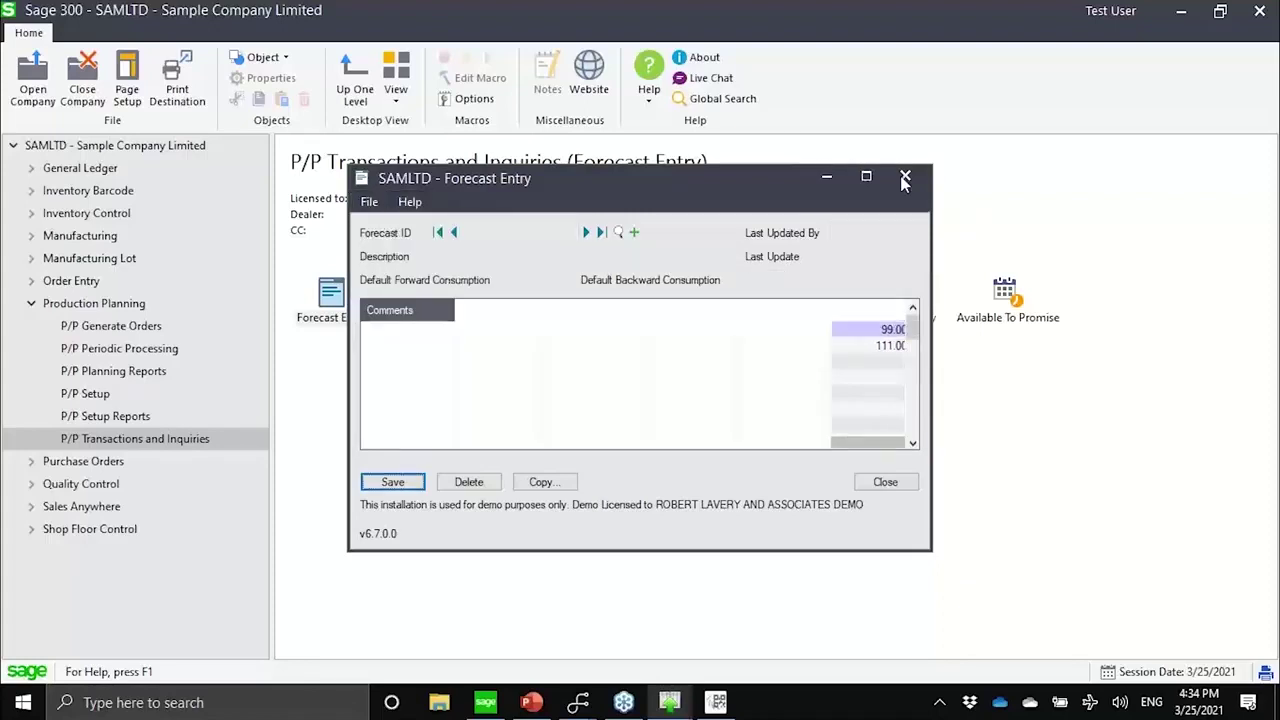
# Open Planning Run and load network N1, Sample Distribution Network 1.
pyautogui.click(545, 318)
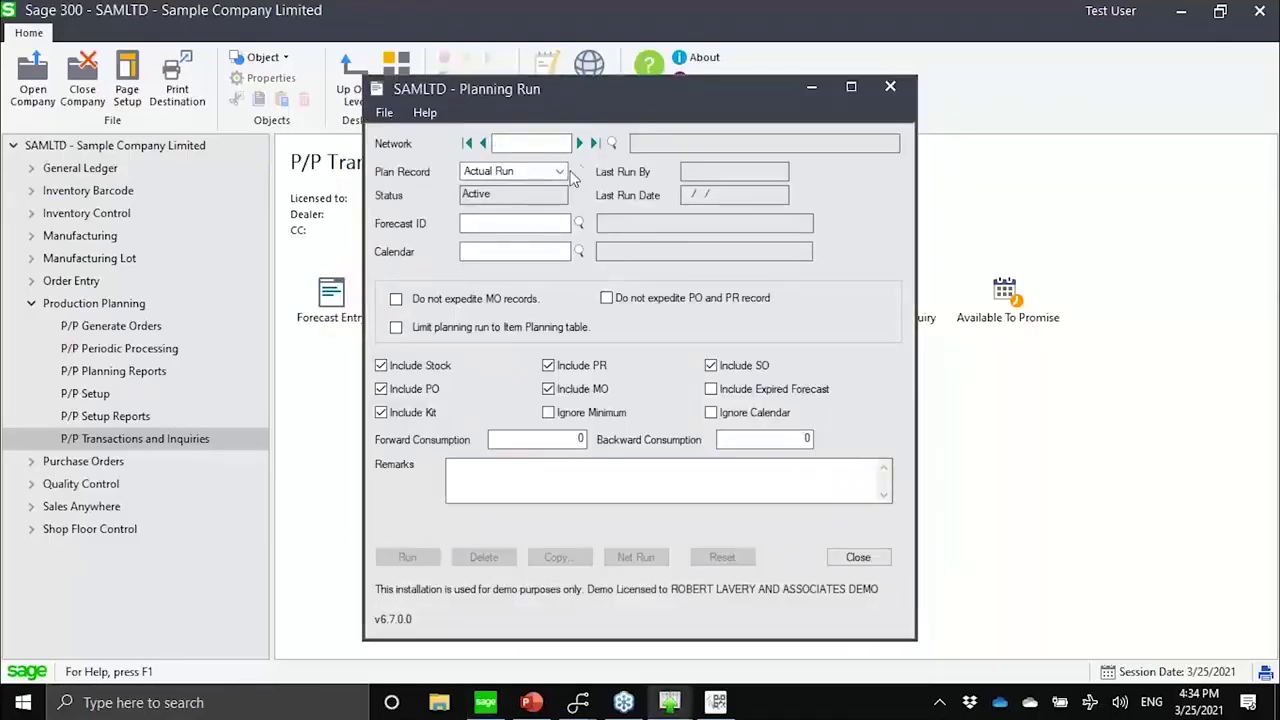
pyautogui.click(610, 145)
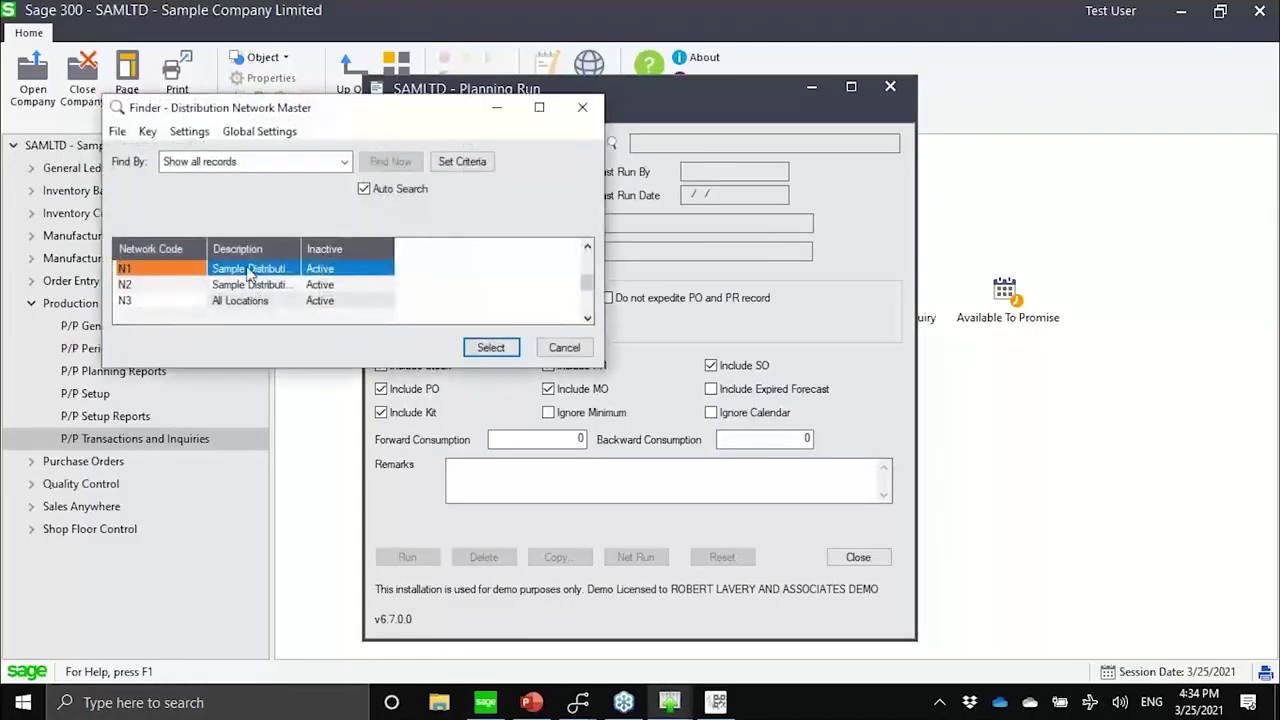
pyautogui.doubleClick(250, 270)
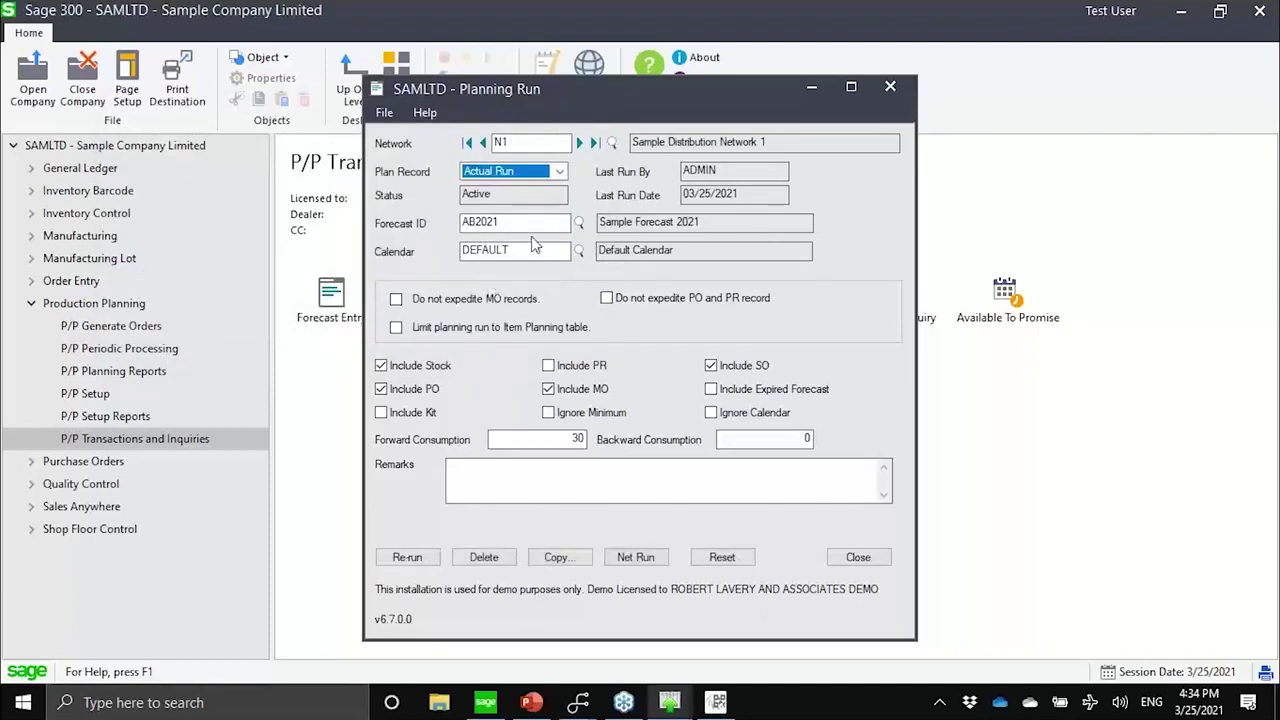
# Choose forecast 2020, Sales Forecast 2020, as the Forecast ID for the planning run.
pyautogui.click(580, 223)
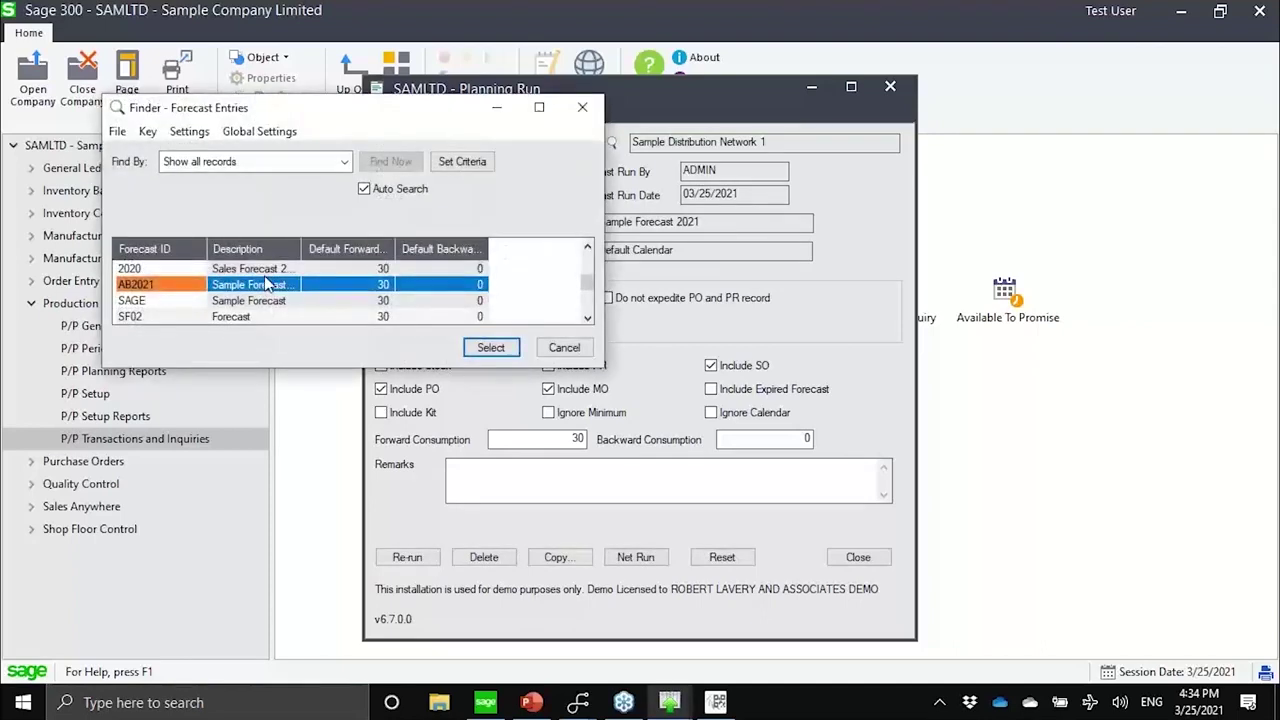
pyautogui.press('Down')
pyautogui.press('Down')
pyautogui.press('Down')
pyautogui.press('Down')
pyautogui.press('Down')
pyautogui.press('Down')
pyautogui.press('Down')
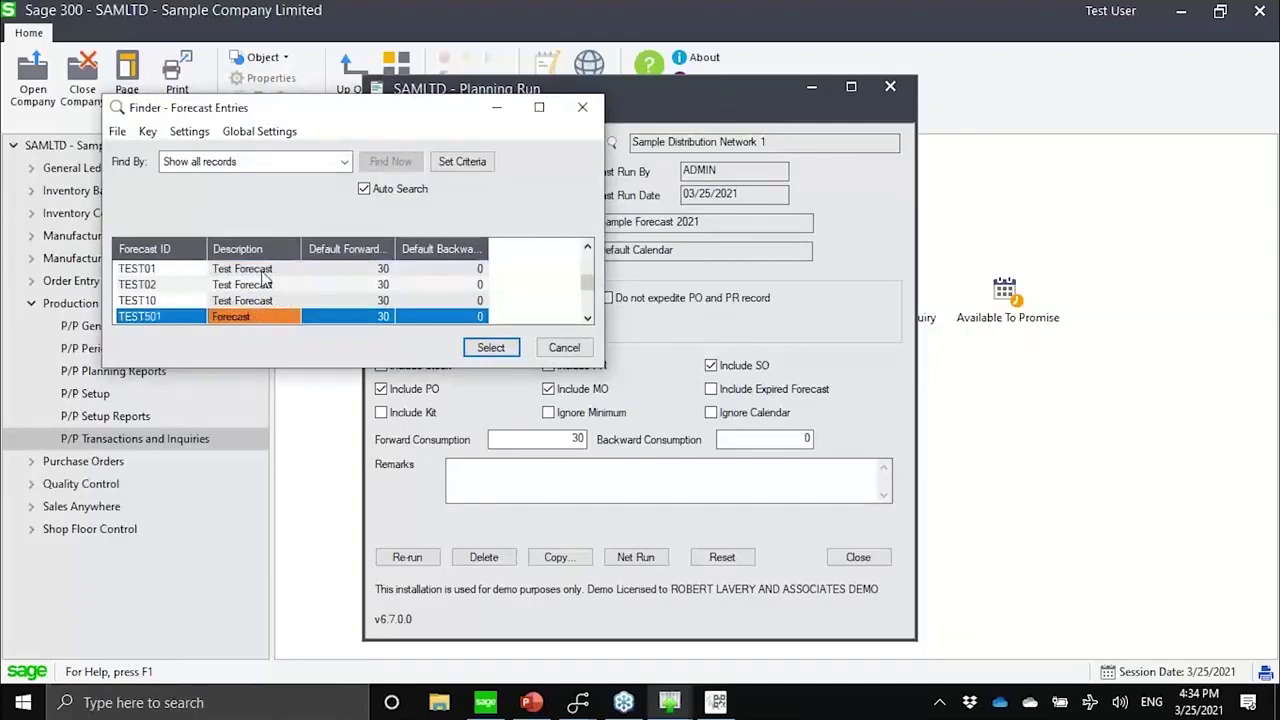
pyautogui.press('Up')
pyautogui.press('Up')
pyautogui.press('Up')
pyautogui.press('Up')
pyautogui.press('Up')
pyautogui.press('Up')
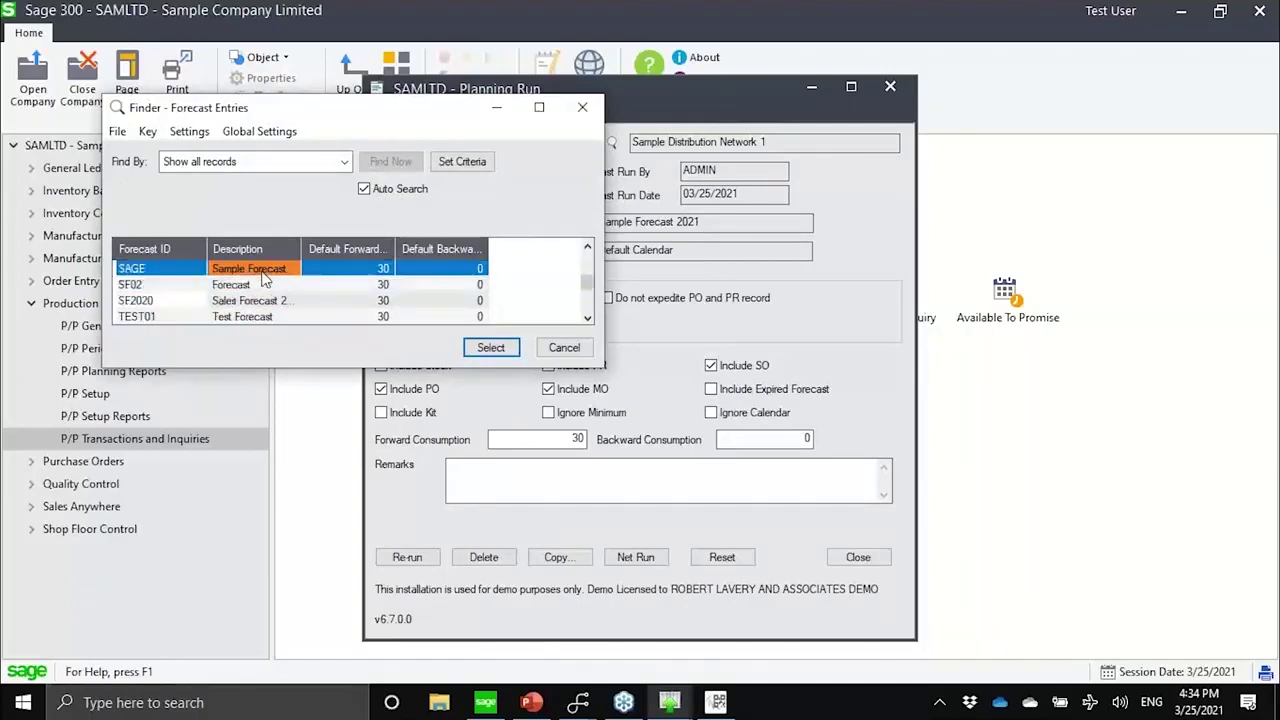
pyautogui.press('Up')
pyautogui.press('Up')
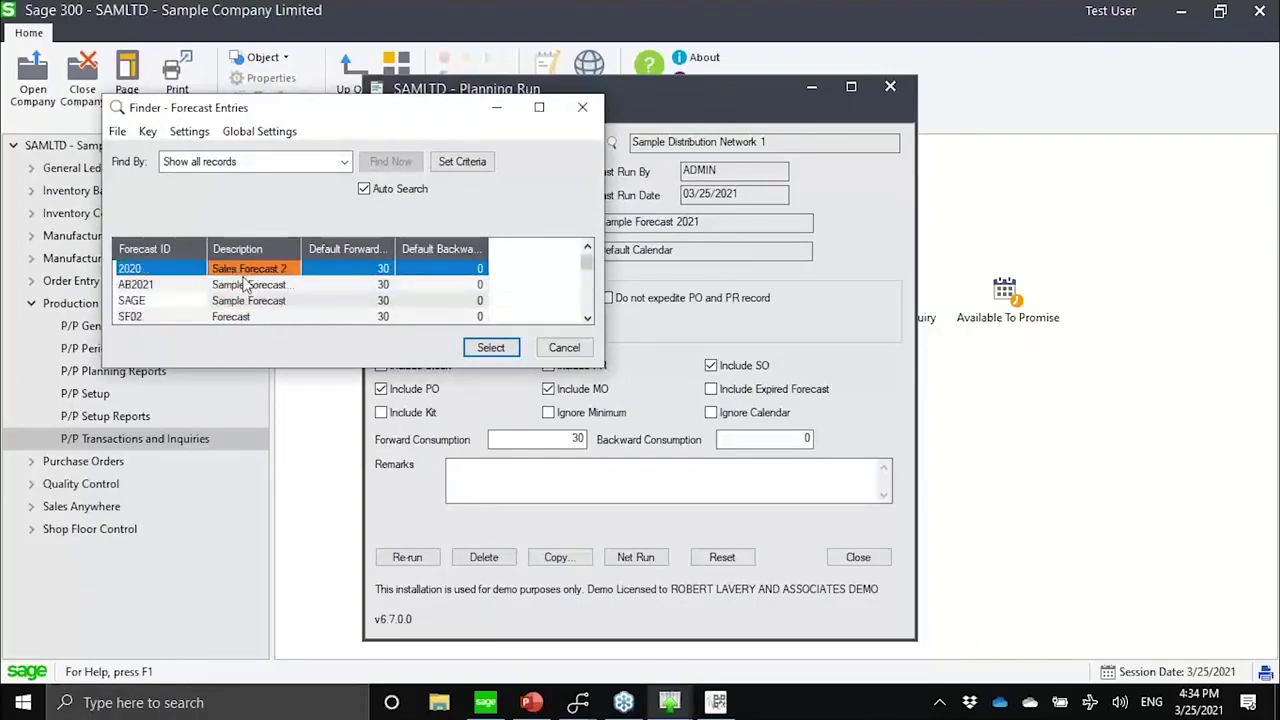
pyautogui.press('Return')
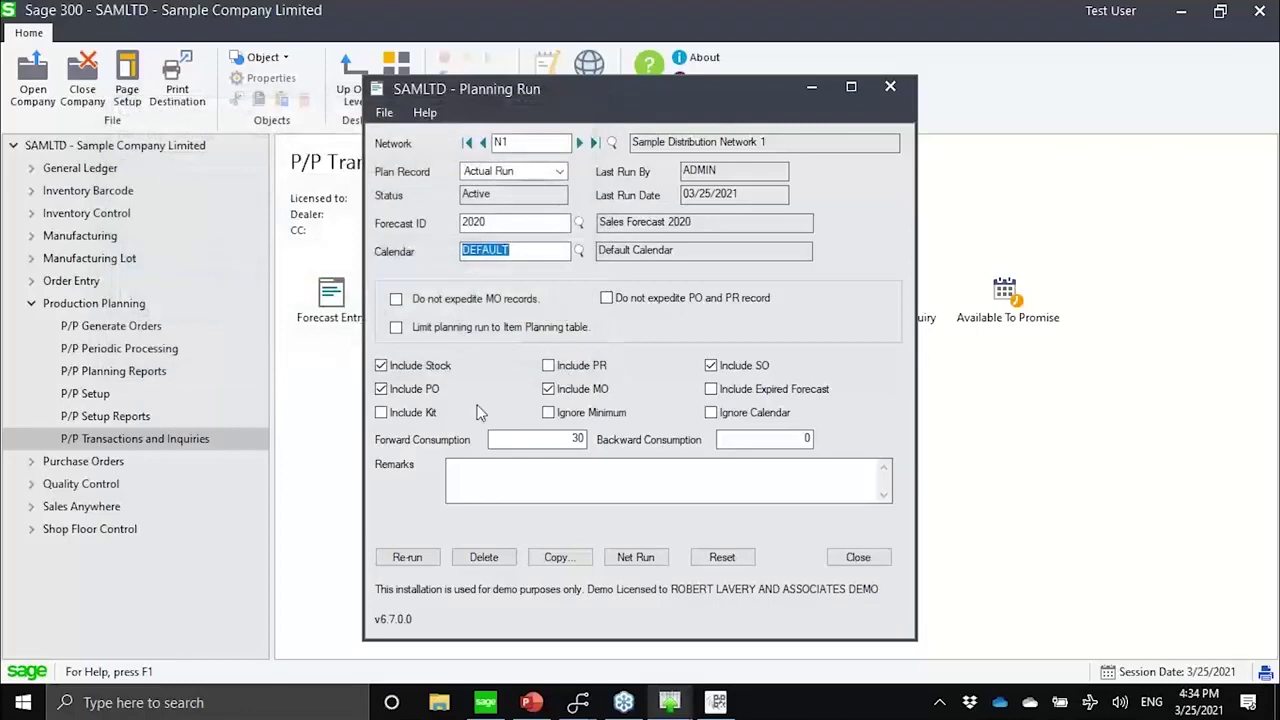
# Re-run the actual planning run for network N1 and close Planning Run.
pyautogui.click(406, 557)
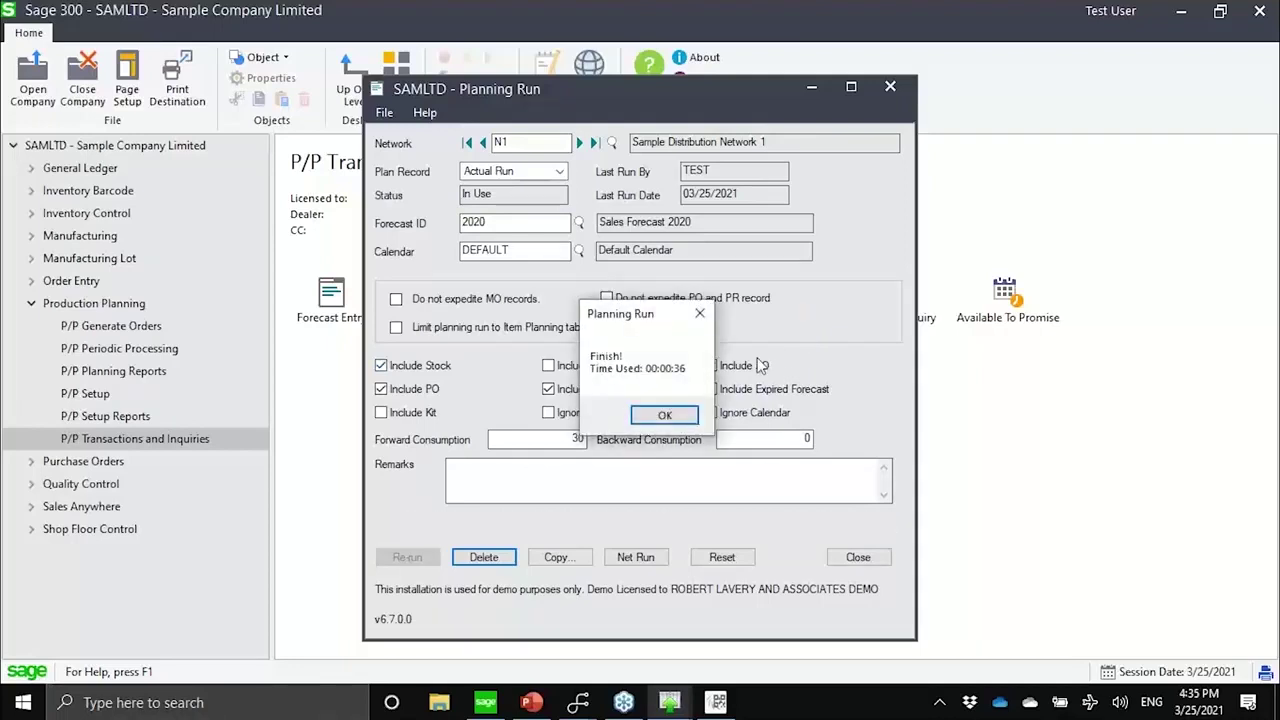
pyautogui.click(664, 414)
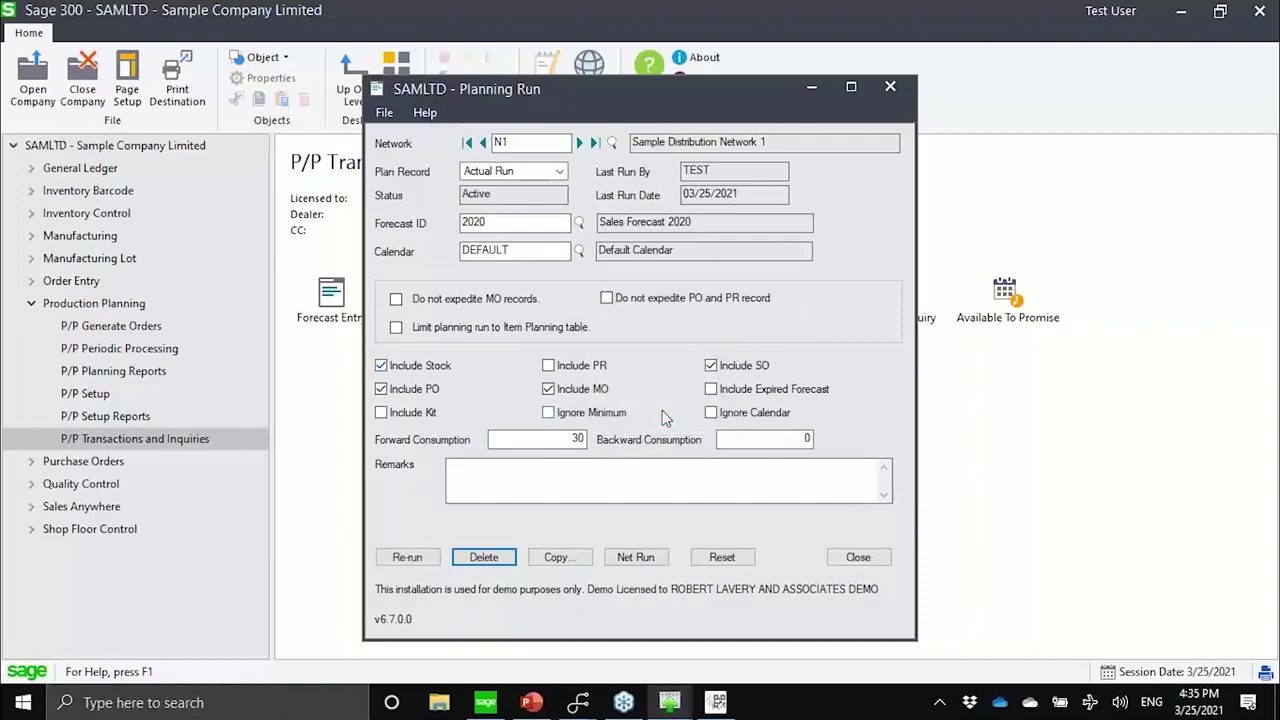
pyautogui.hotkey('alt', 'F4')
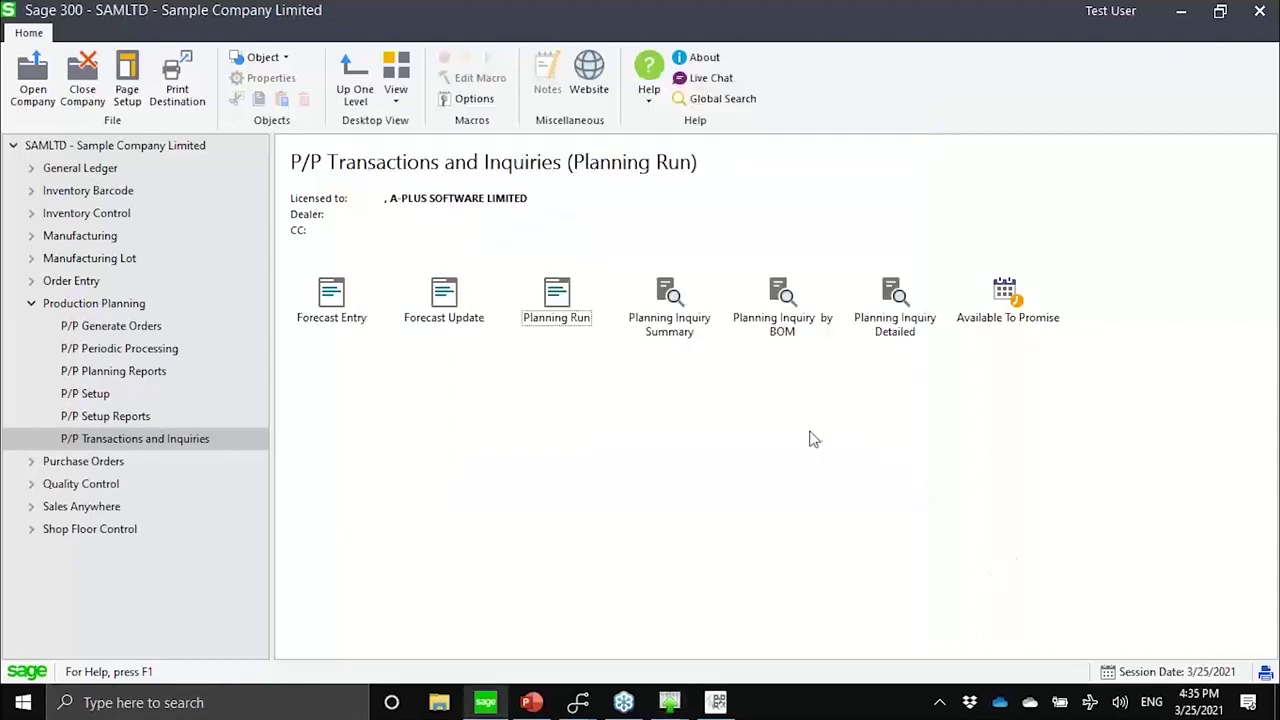
# Open the Planning Inquiry Summary and select network N1.
pyautogui.doubleClick(667, 334)
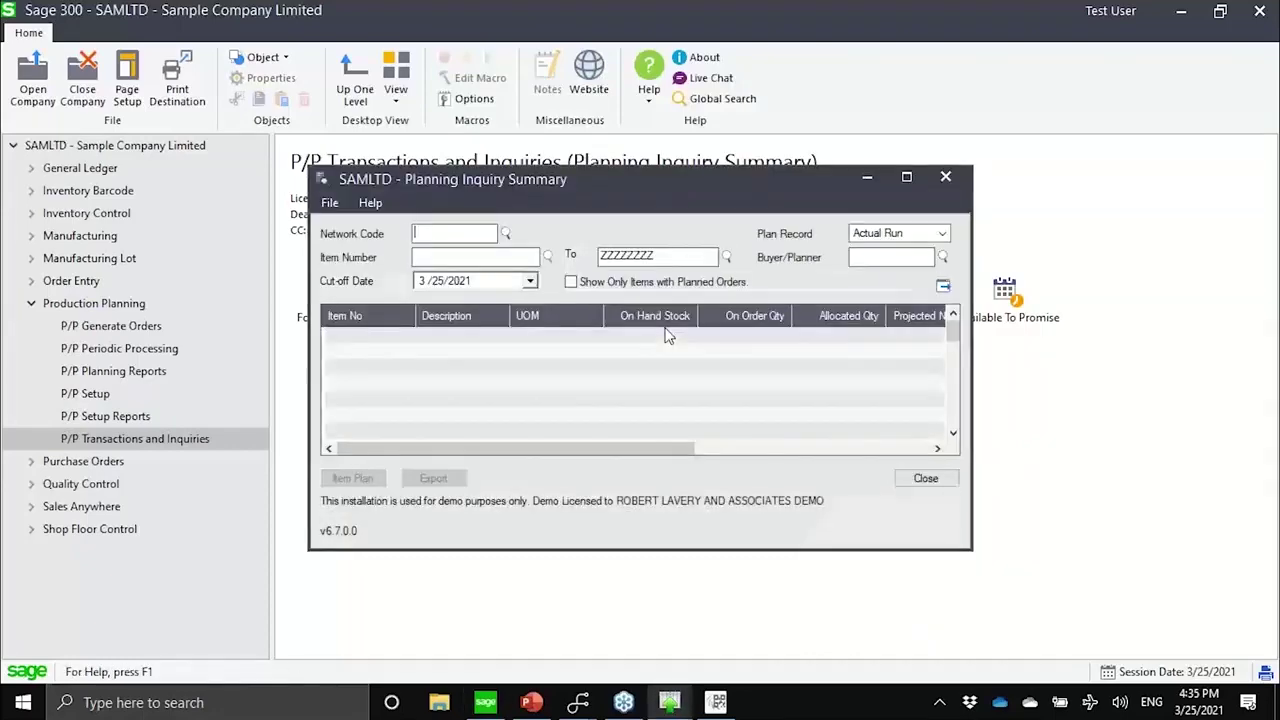
pyautogui.click(505, 234)
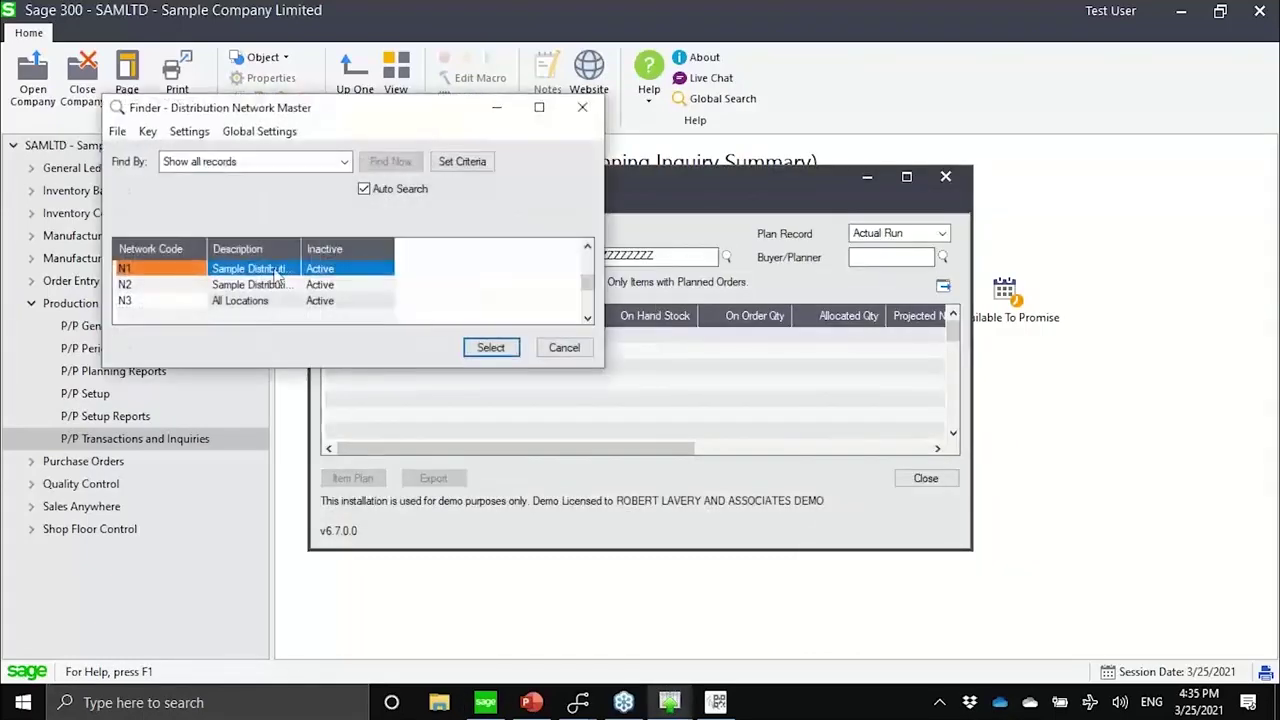
pyautogui.doubleClick(276, 268)
pyautogui.click(430, 232)
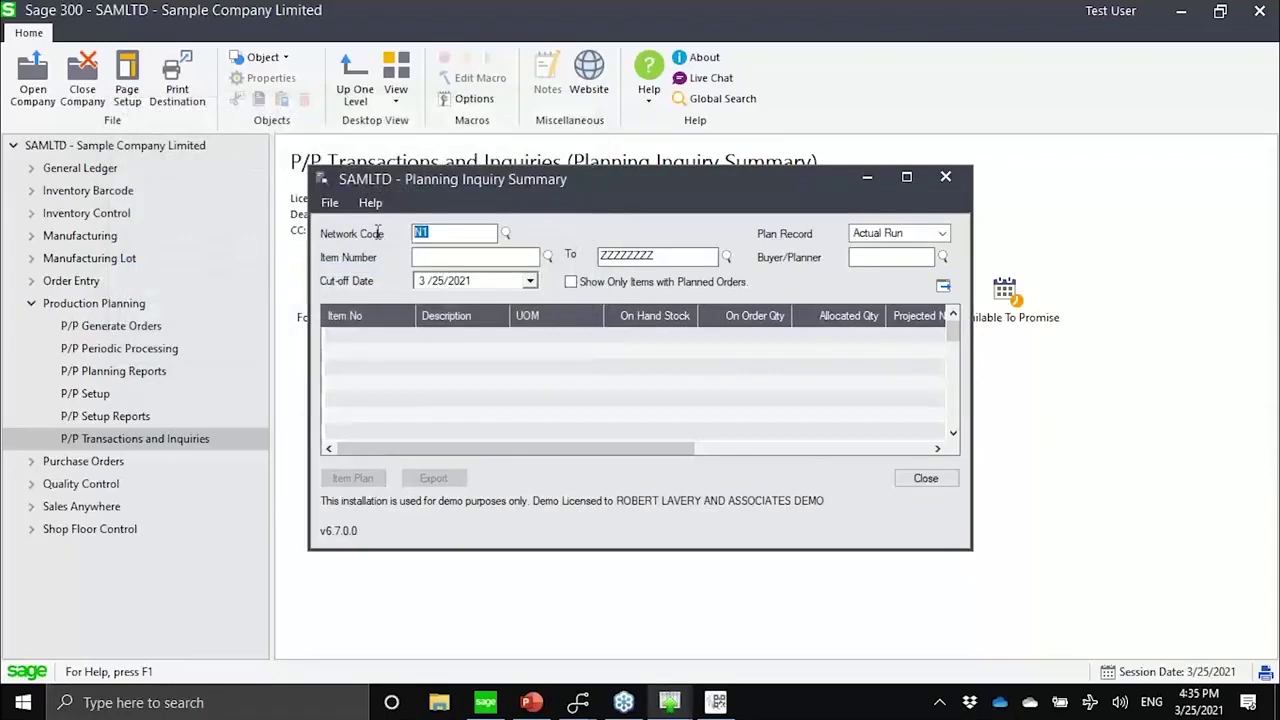
# Load the summary with a cut-off date of 5/31/2021, showing only items with planned orders.
pyautogui.click(529, 281)
pyautogui.click(571, 305)
pyautogui.click(571, 305)
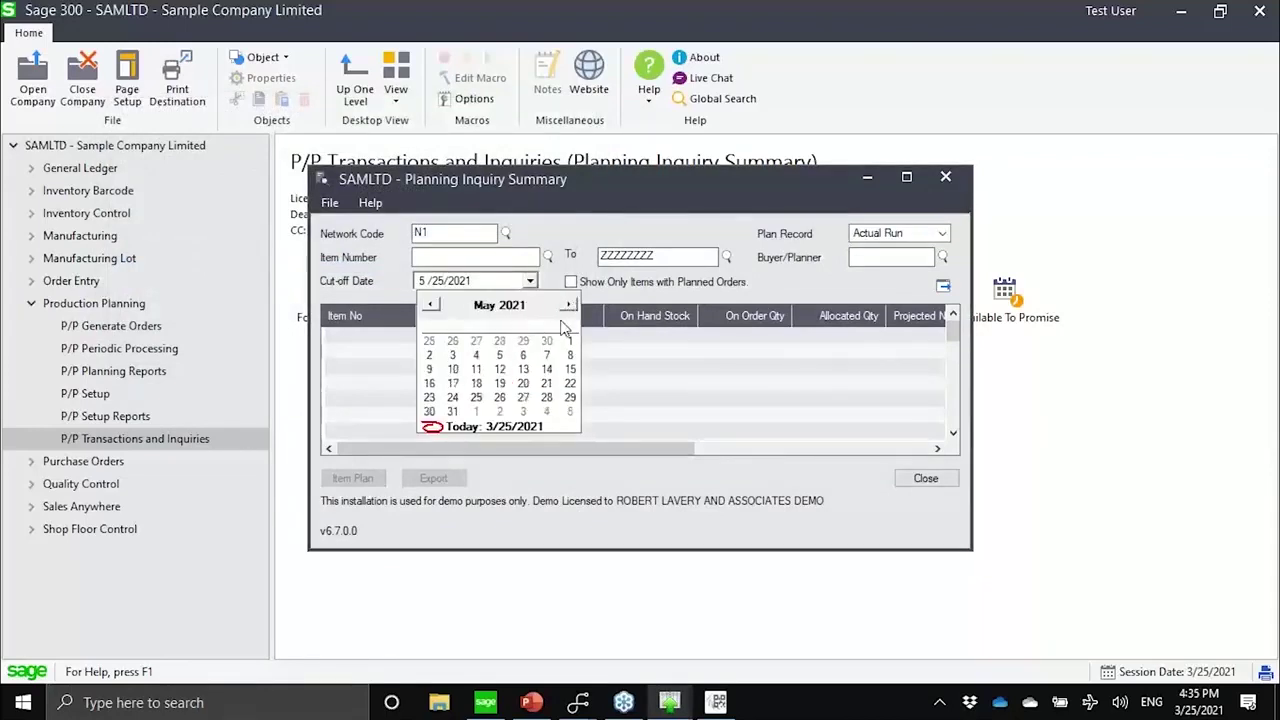
pyautogui.click(452, 411)
pyautogui.click(716, 293)
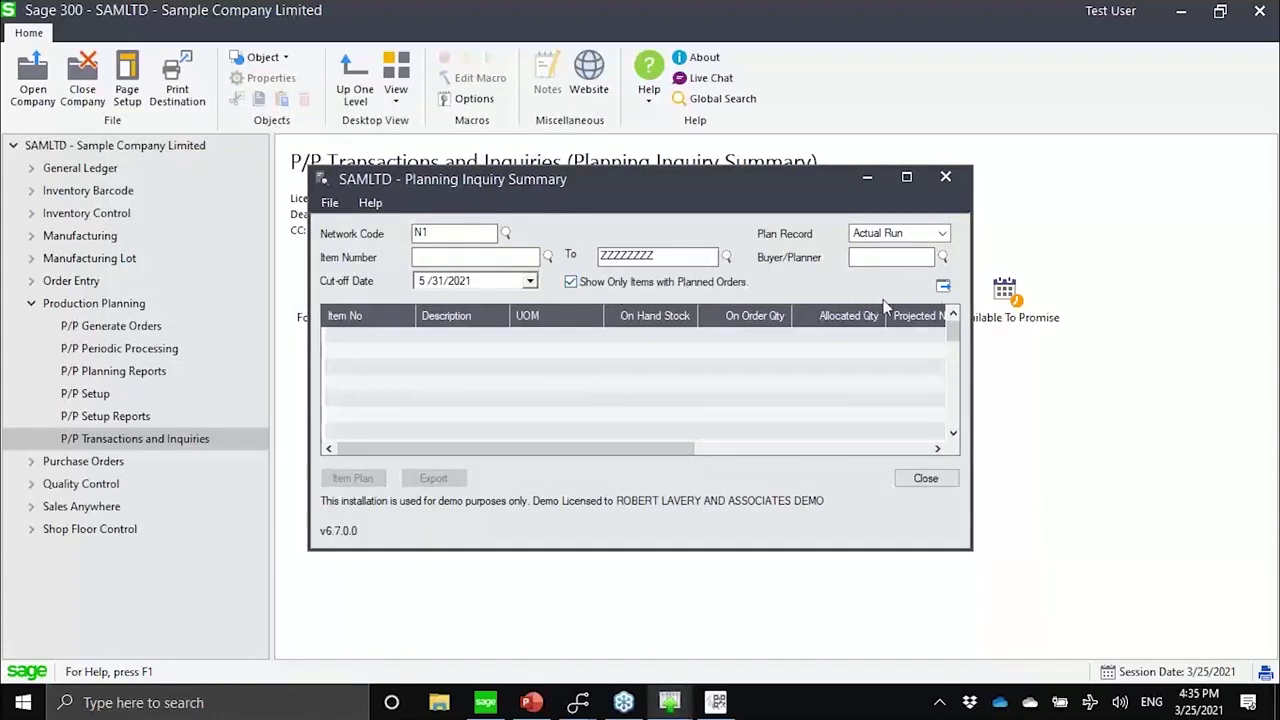
pyautogui.click(943, 286)
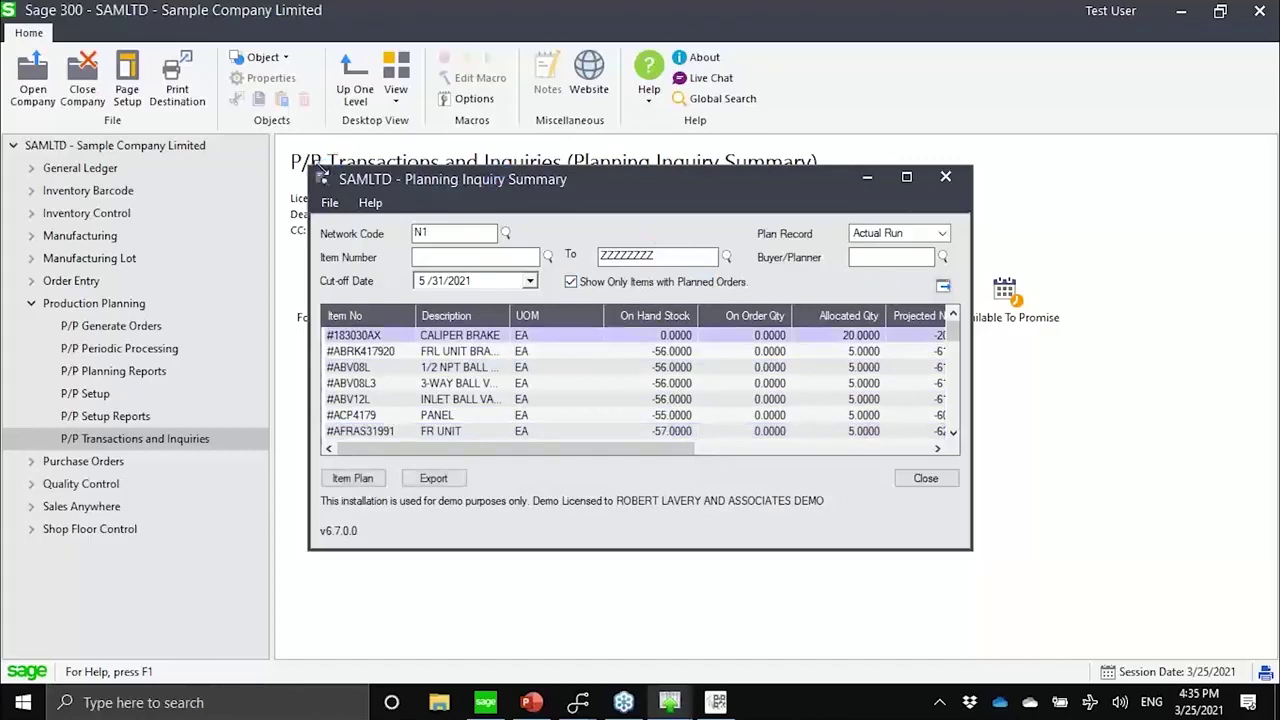
# Enlarge the Planning Inquiry Summary window and locate item FG-003 in the item list.
pyautogui.moveTo(311, 170); pyautogui.dragTo(88, 2)
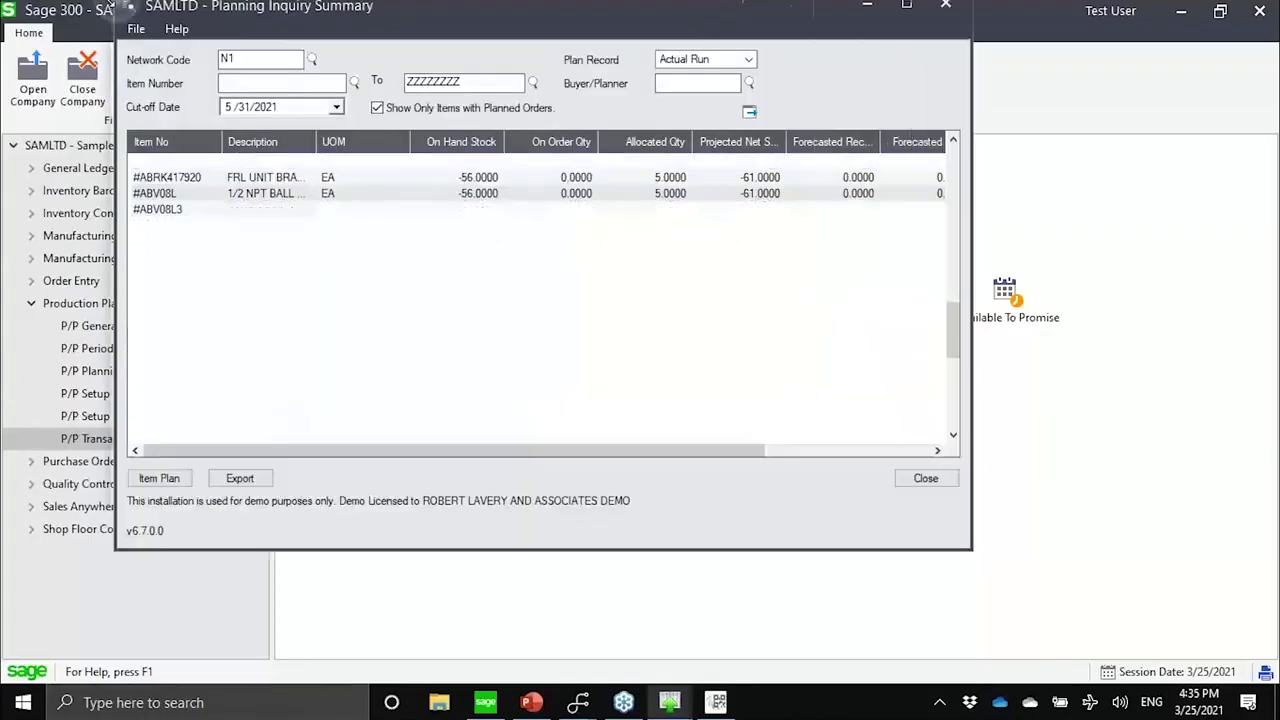
pyautogui.press('Down')
pyautogui.press('Down')
pyautogui.press('Down')
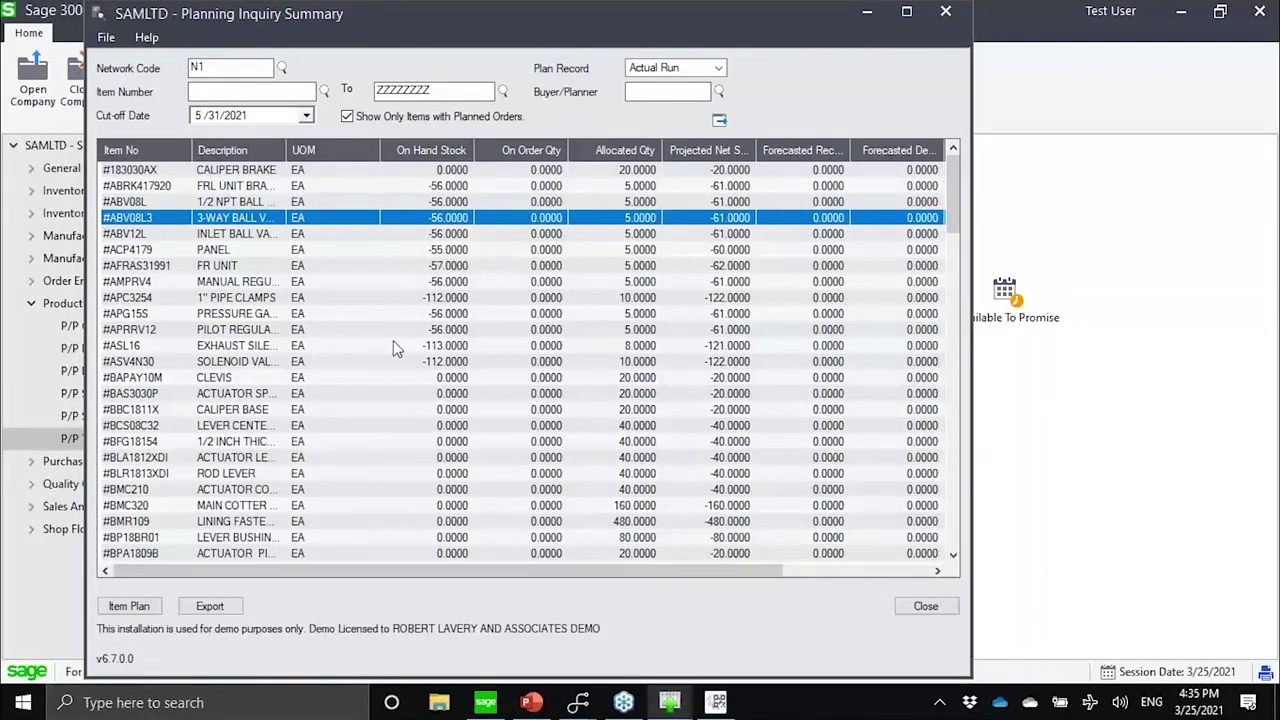
pyautogui.press('Up')
pyautogui.press('Up')
pyautogui.press('Up')
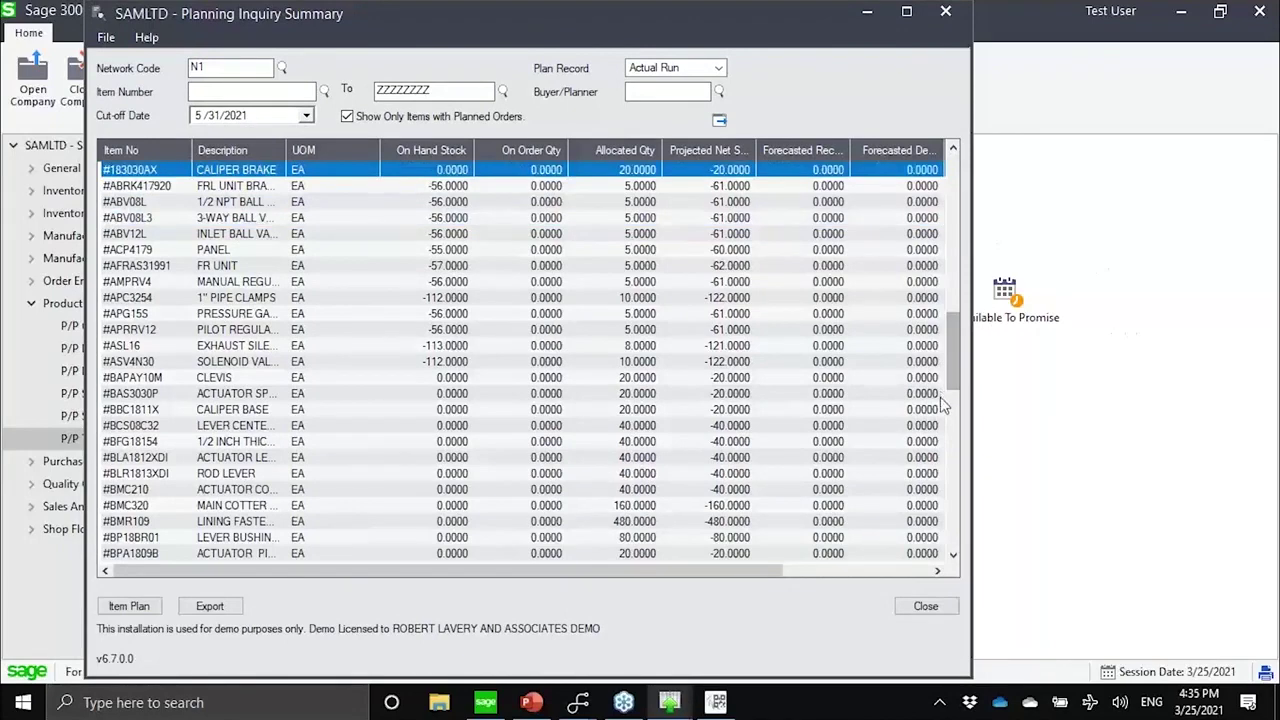
pyautogui.press('pagedown')
pyautogui.press('pagedown')
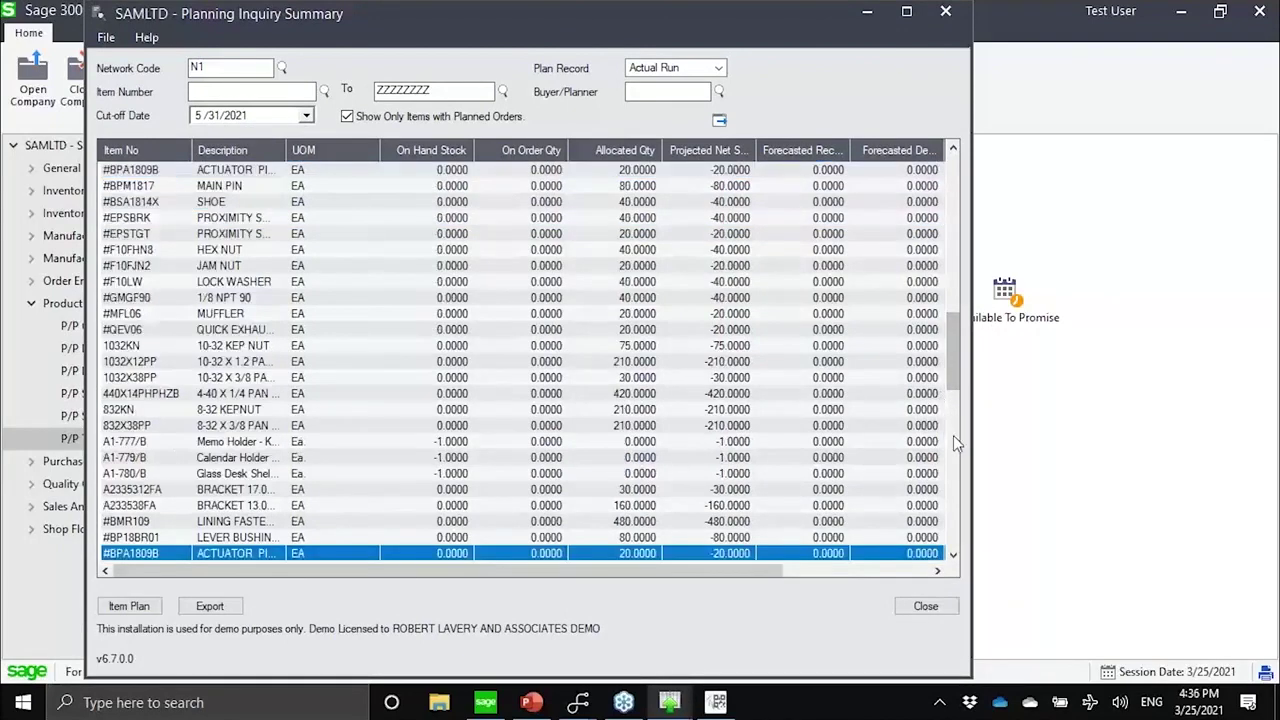
pyautogui.press('pagedown')
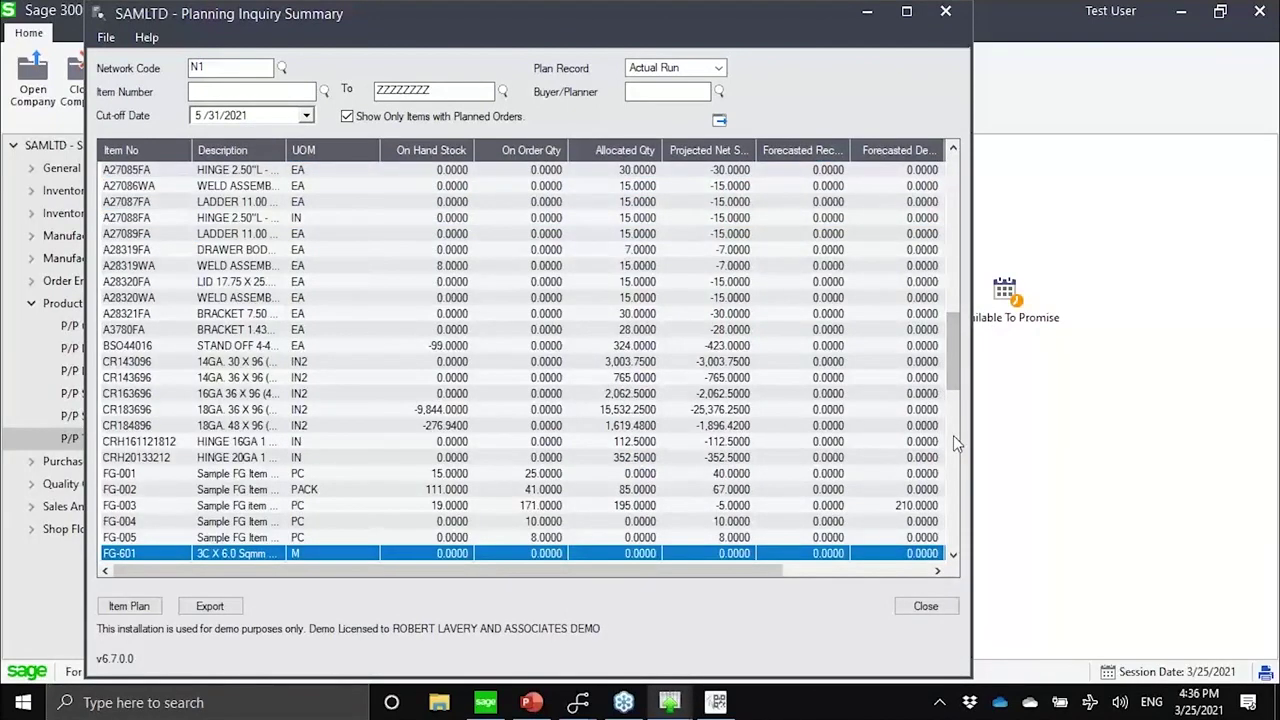
pyautogui.click(320, 508)
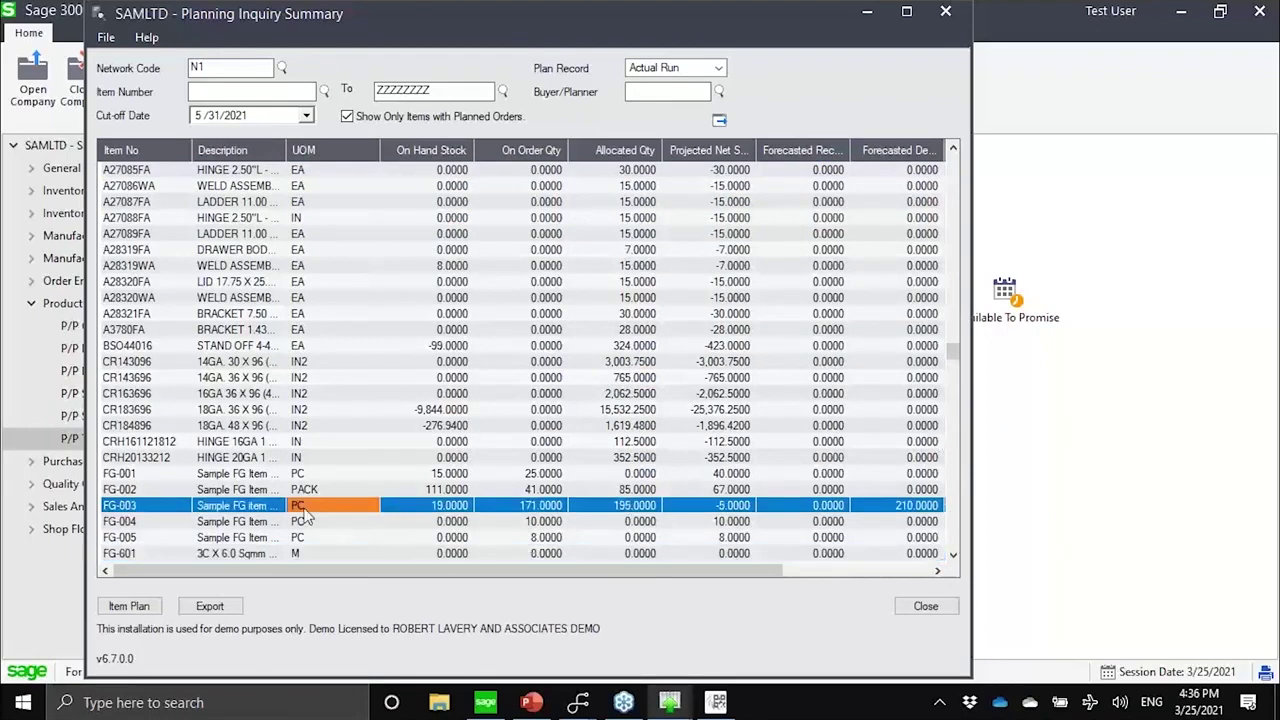
# Review FG-003's stock, on-order, allocated, forecasted demand and planned order quantities across the summary columns.
pyautogui.click(953, 558)
pyautogui.click(953, 558)
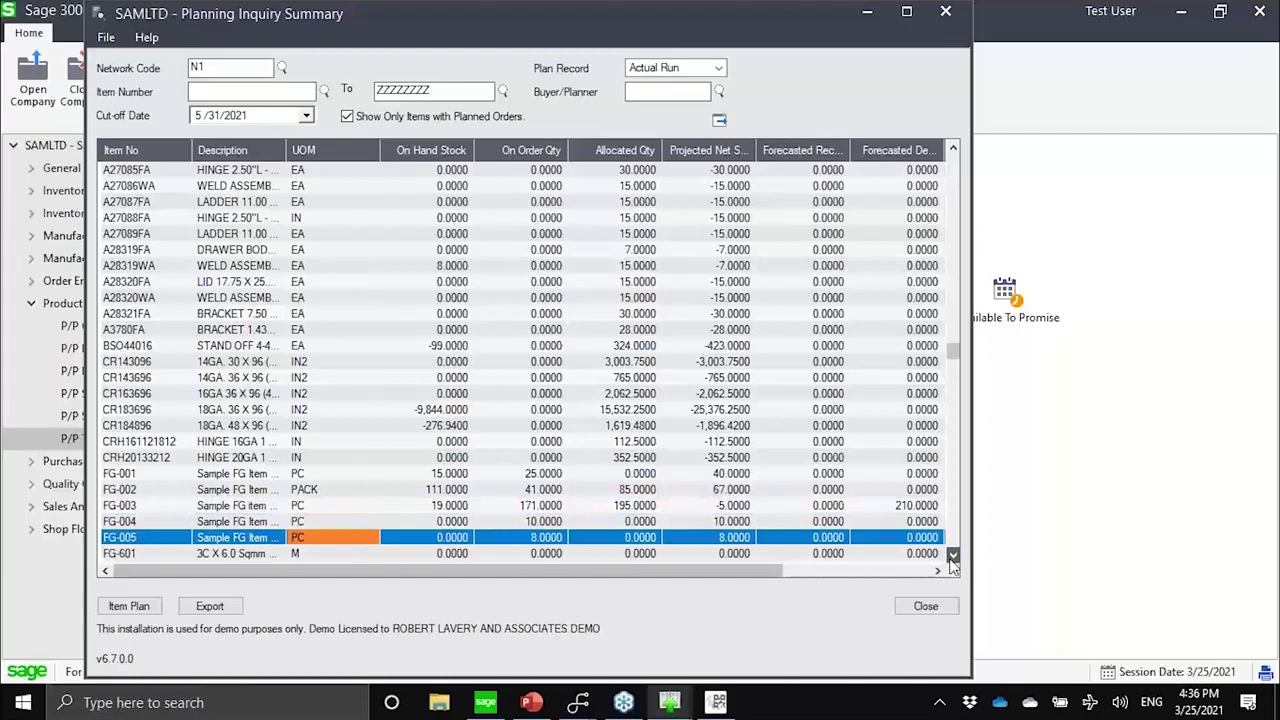
pyautogui.click(478, 506)
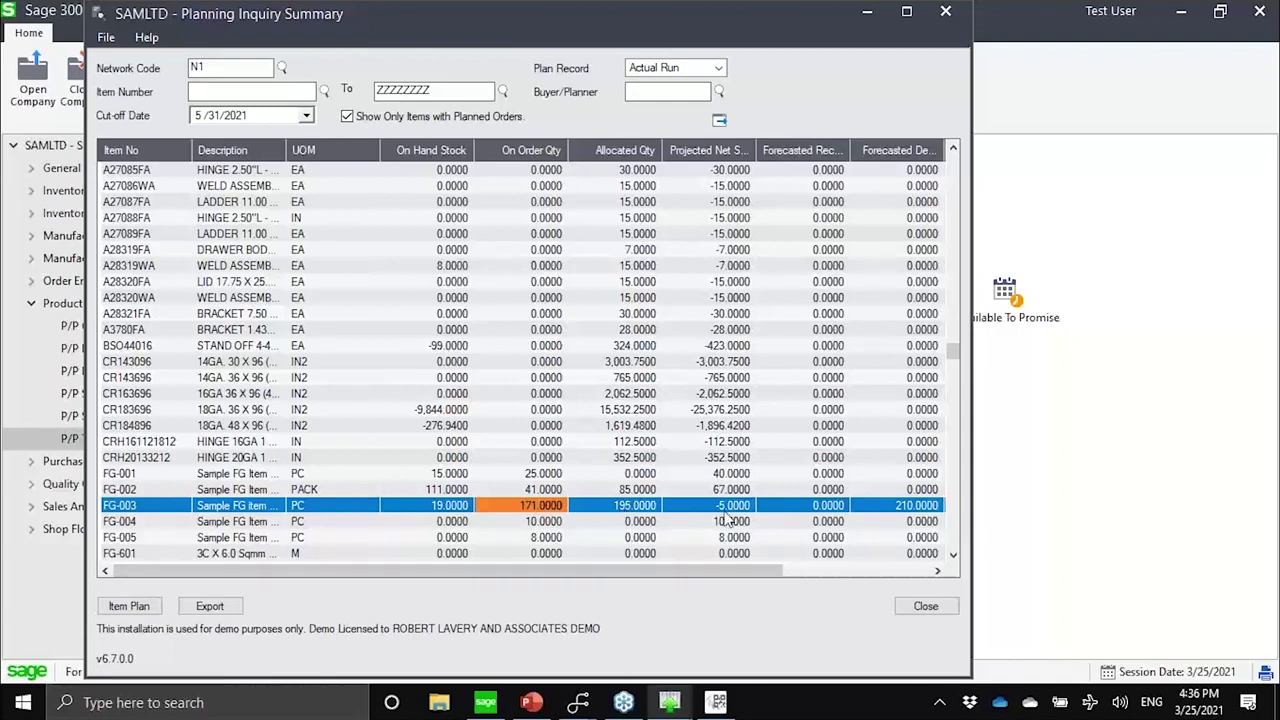
pyautogui.moveTo(736, 571); pyautogui.dragTo(886, 571)
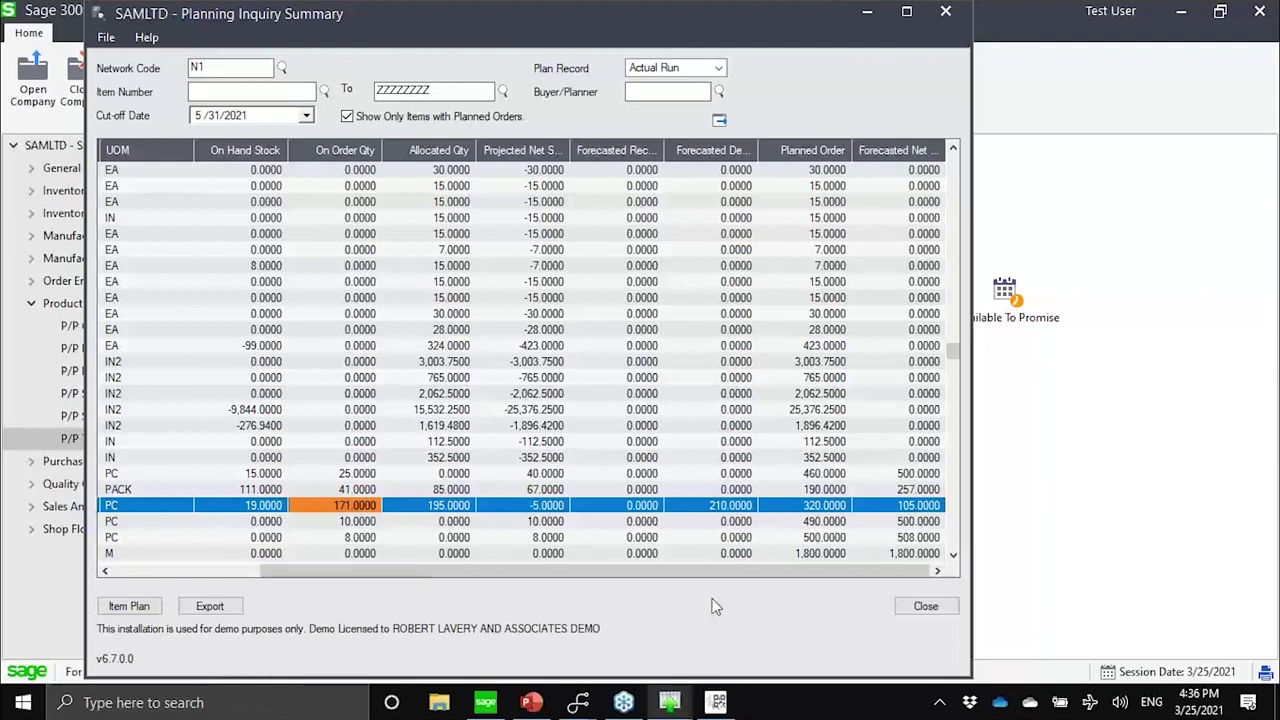
# Open FG-003's item plan in an enlarged window, arranging the grid with Due Date first and a wider Document No column.
pyautogui.click(141, 607)
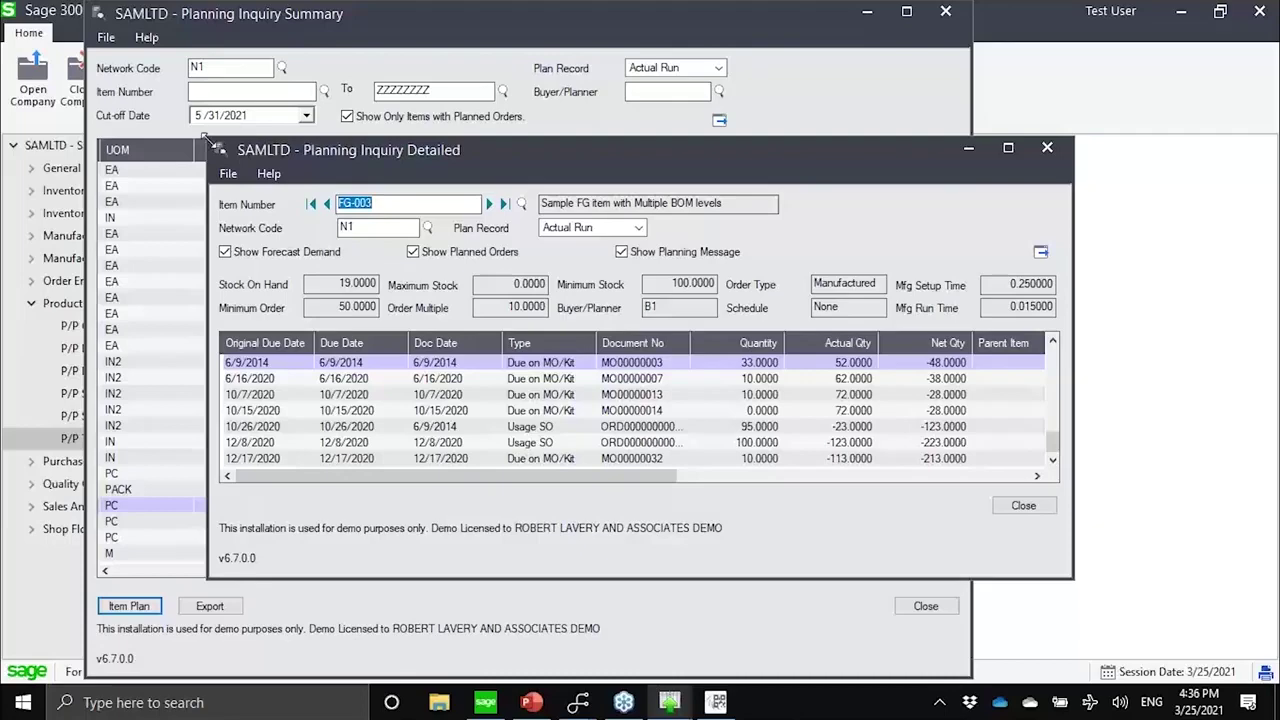
pyautogui.moveTo(205, 145); pyautogui.dragTo(103, 5)
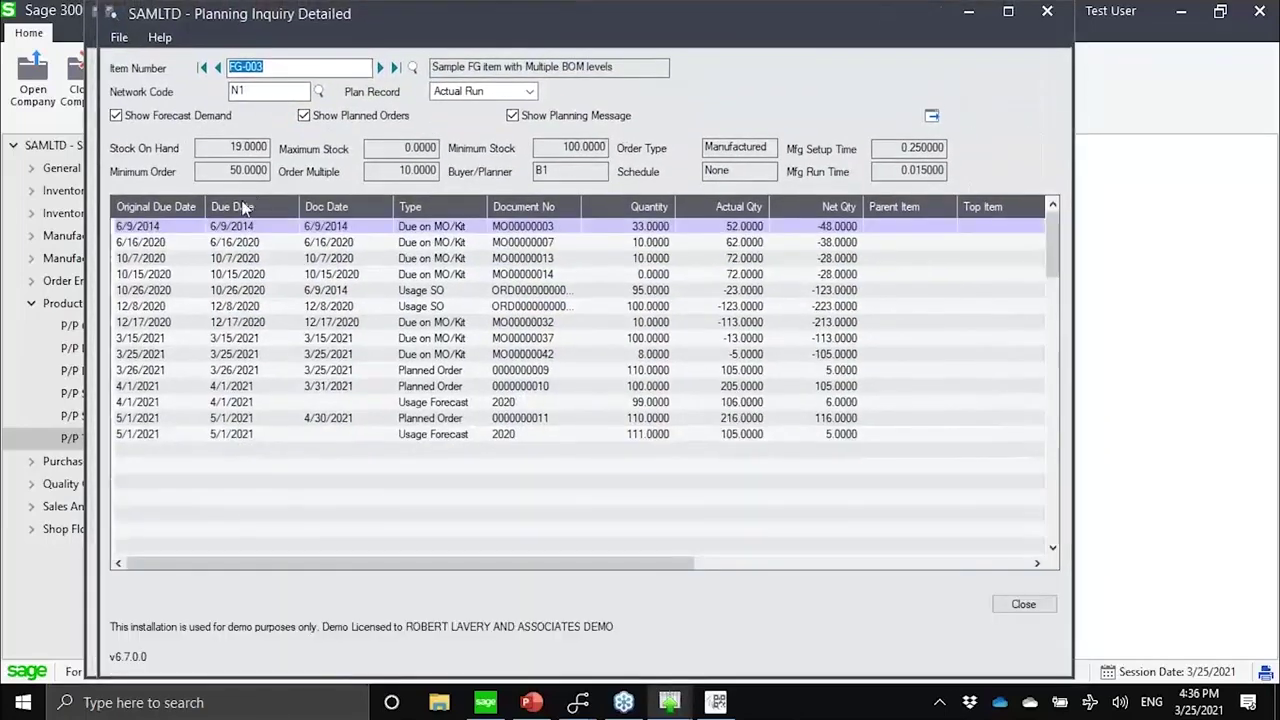
pyautogui.moveTo(177, 206); pyautogui.dragTo(256, 205)
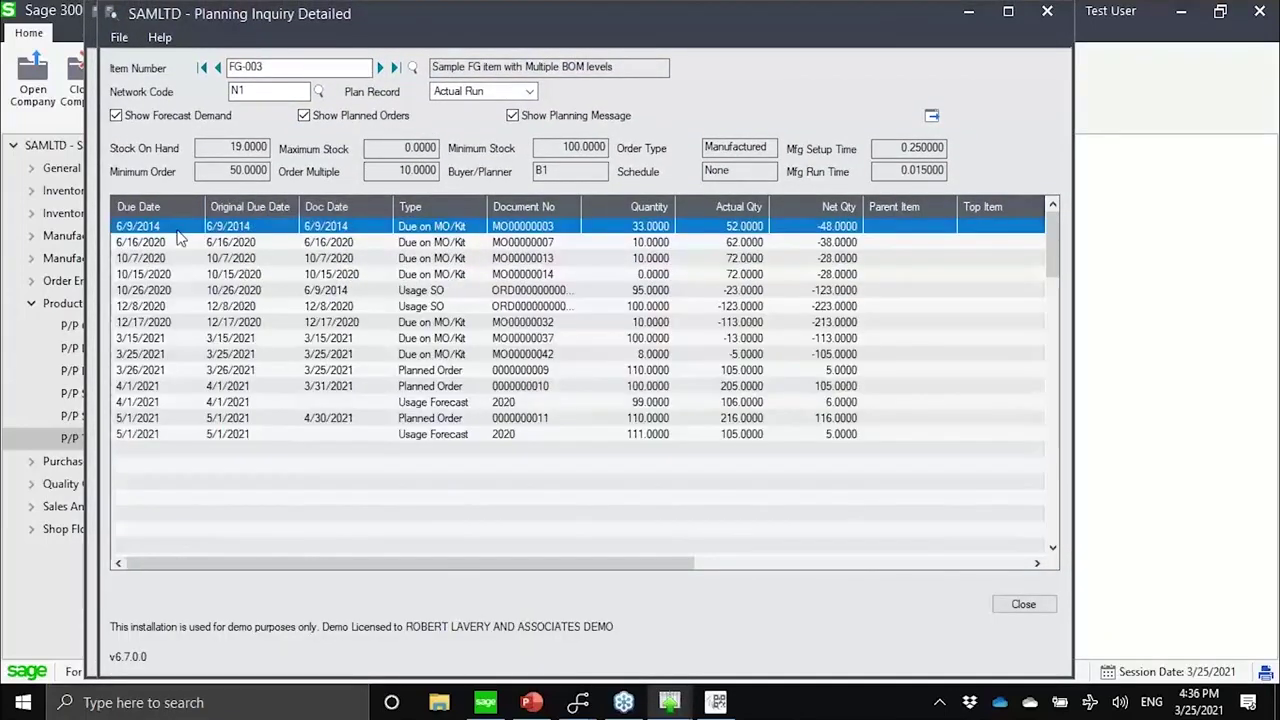
pyautogui.moveTo(582, 203); pyautogui.dragTo(600, 204)
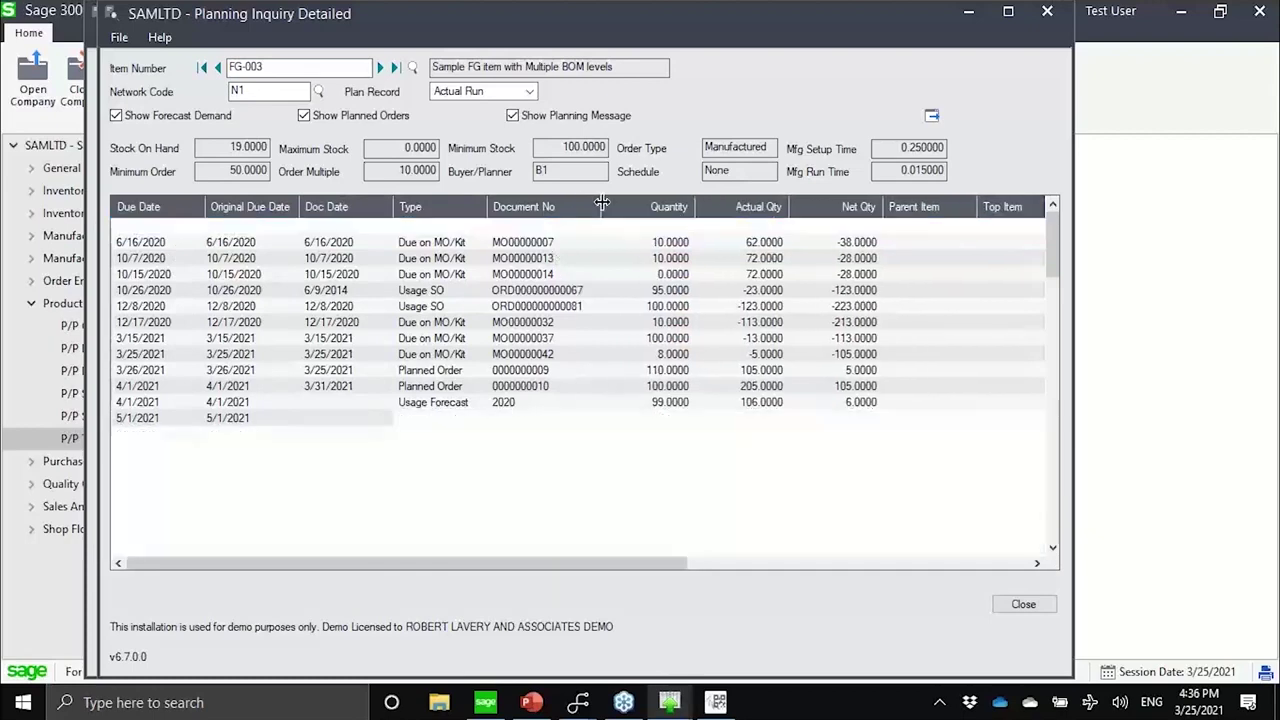
# Examine the manufacturing order and sales order usage lines dated October to December 2020 in FG-003's plan.
pyautogui.click(566, 279)
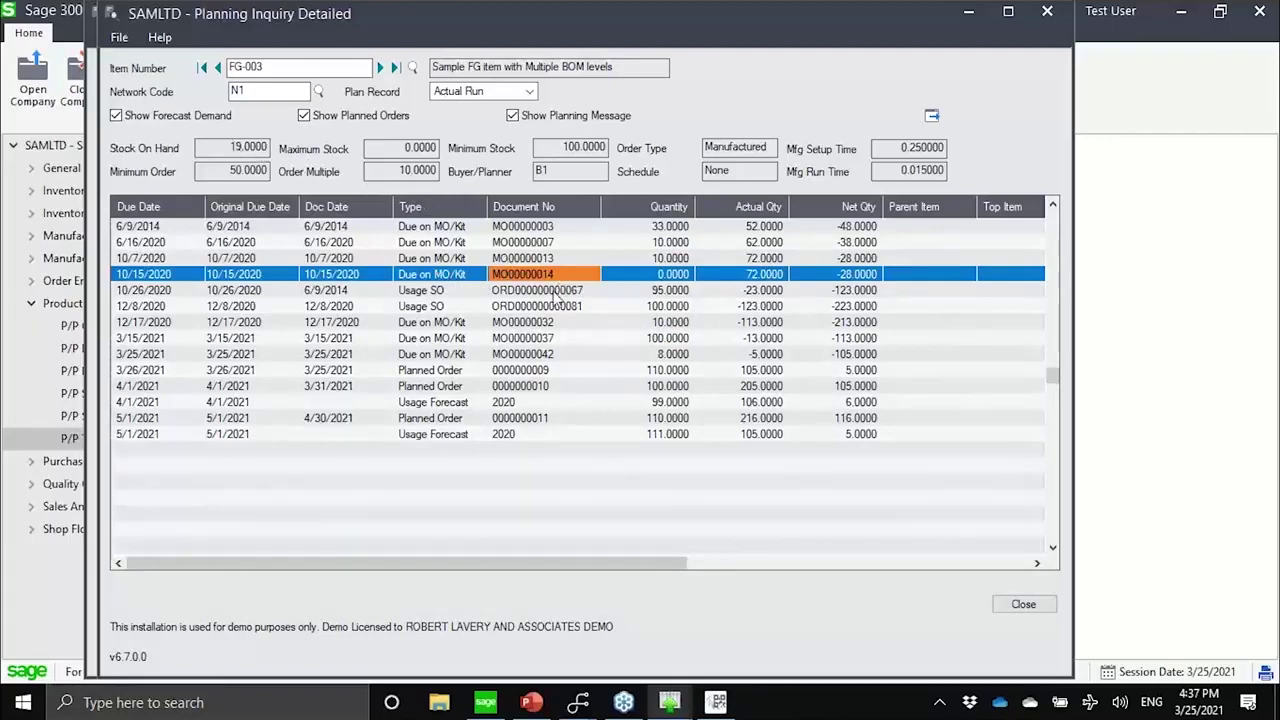
pyautogui.click(560, 291)
pyautogui.click(547, 309)
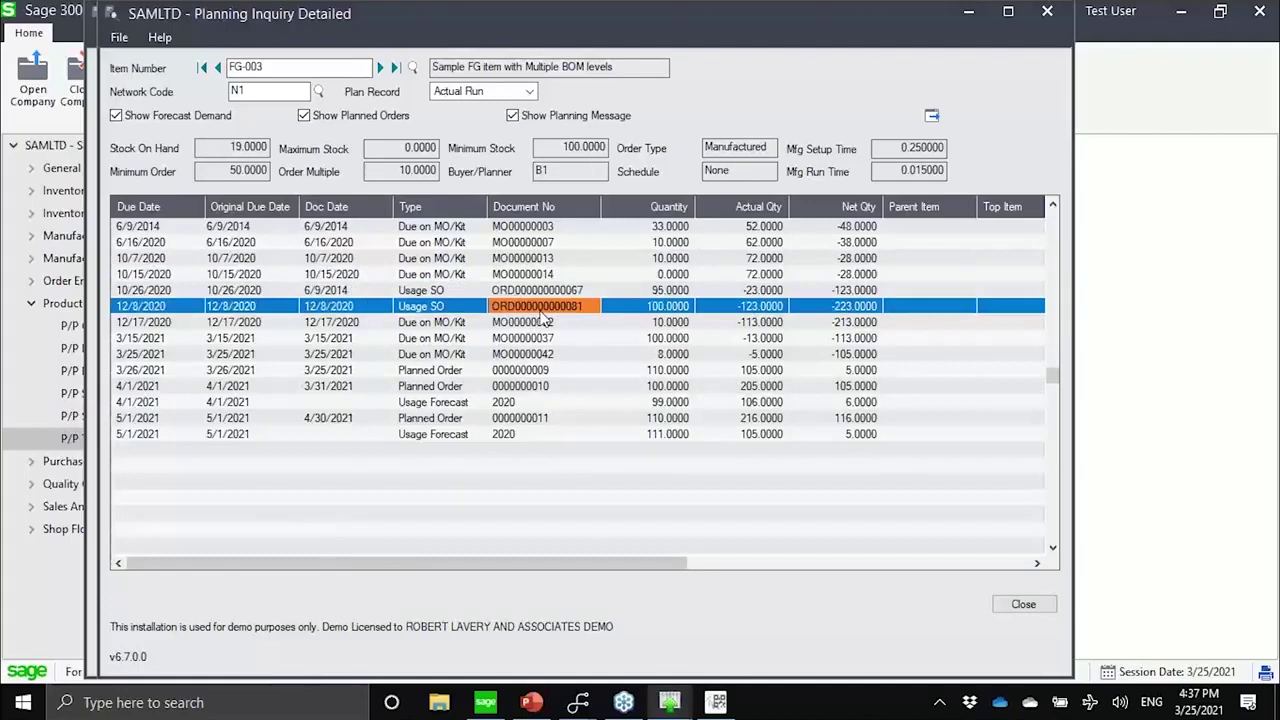
# Examine the planned order and forecast usage lines dated March to May 2021 in FG-003's plan, and close both planning inquiry windows.
pyautogui.click(550, 403)
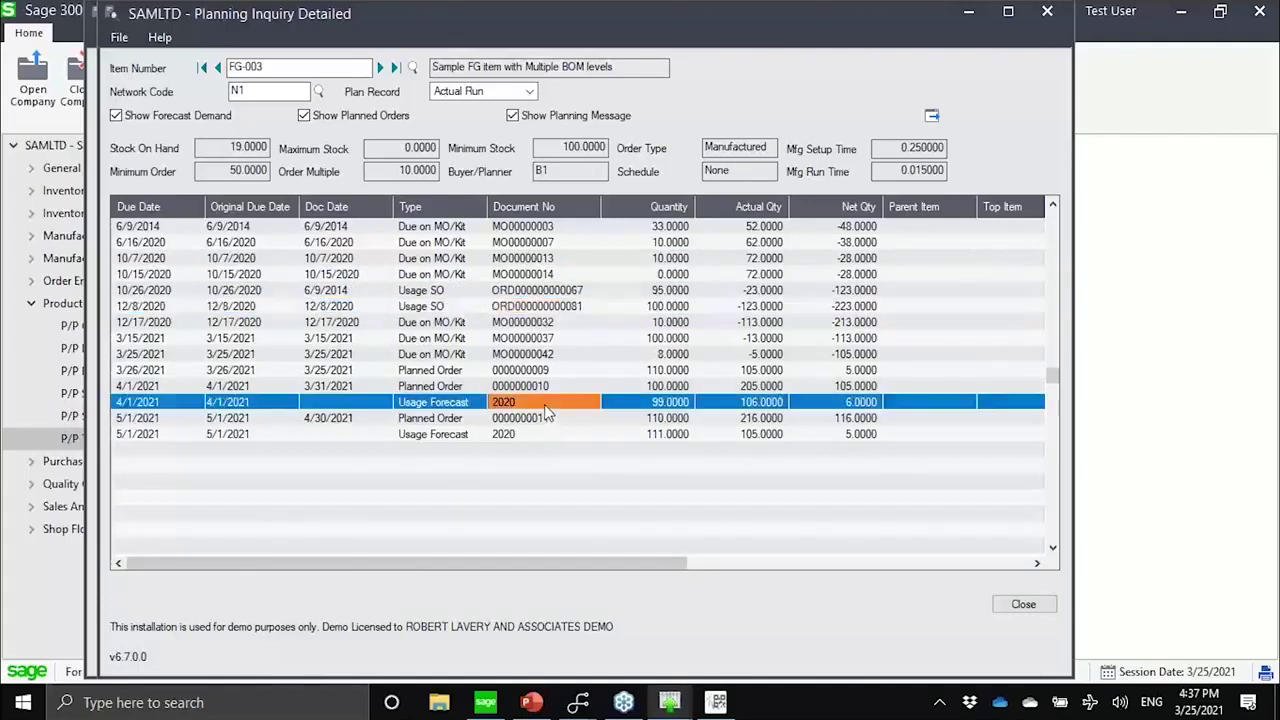
pyautogui.click(532, 435)
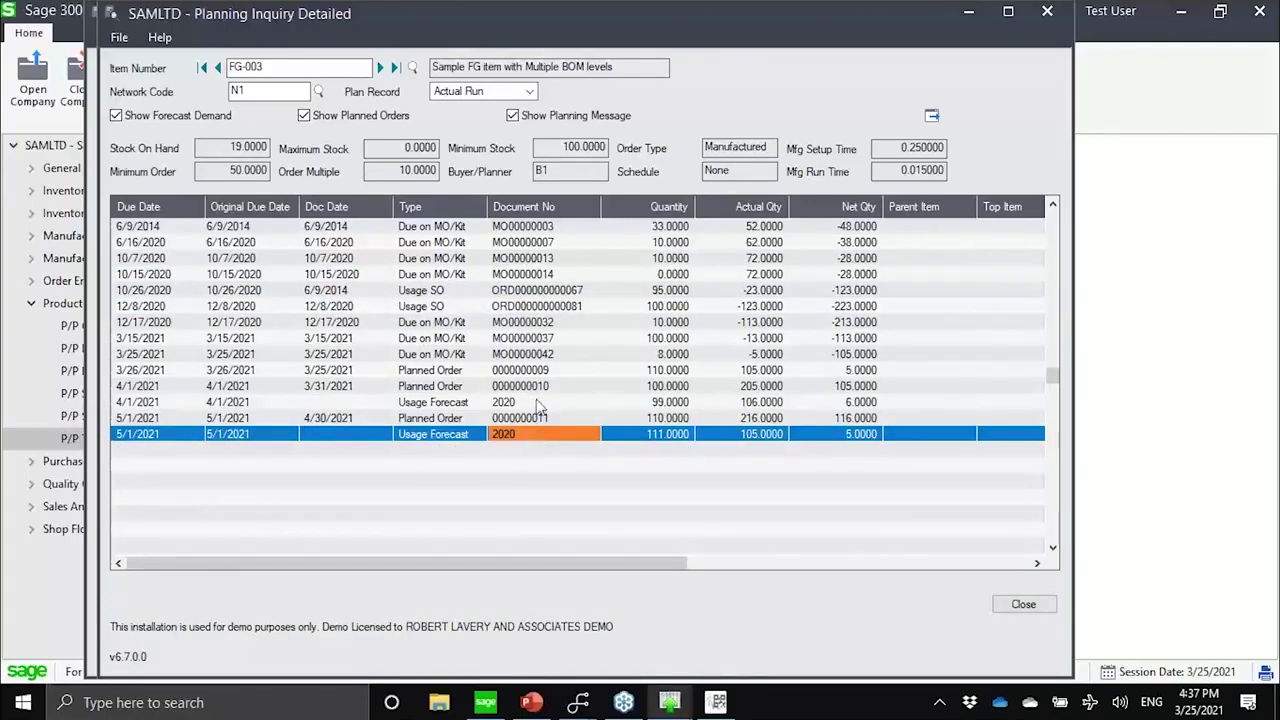
pyautogui.click(538, 388)
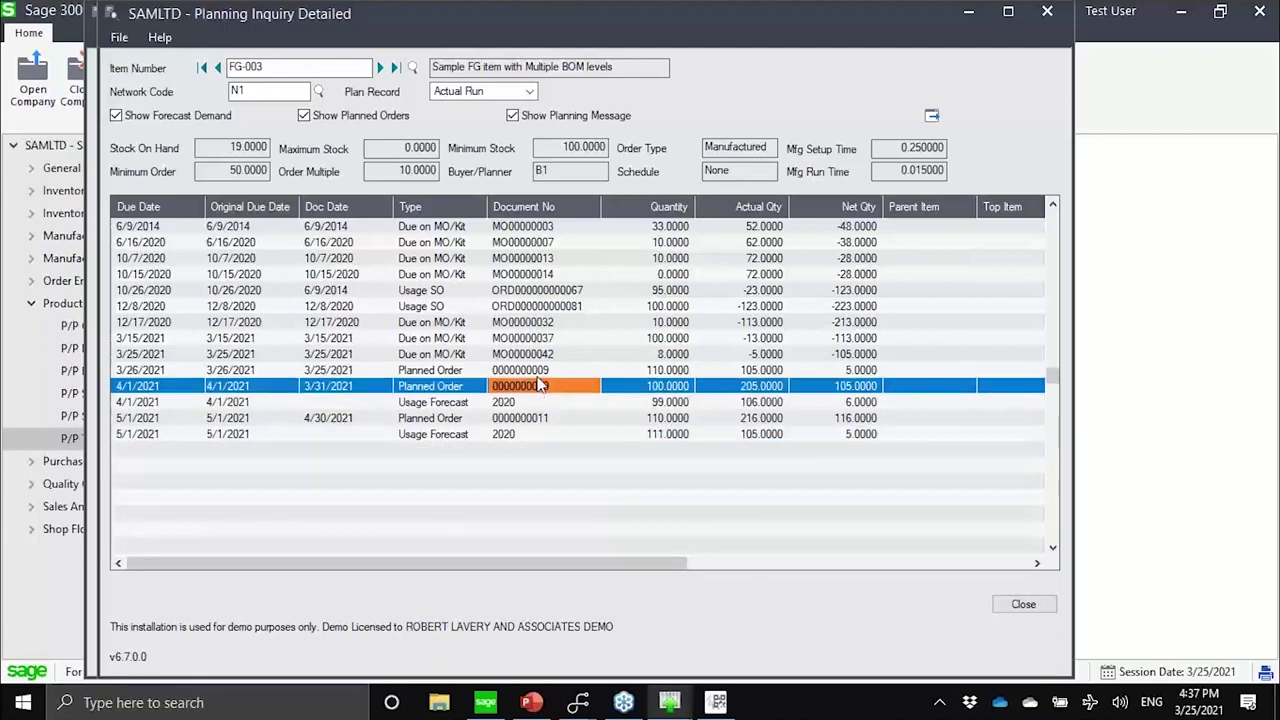
pyautogui.click(538, 376)
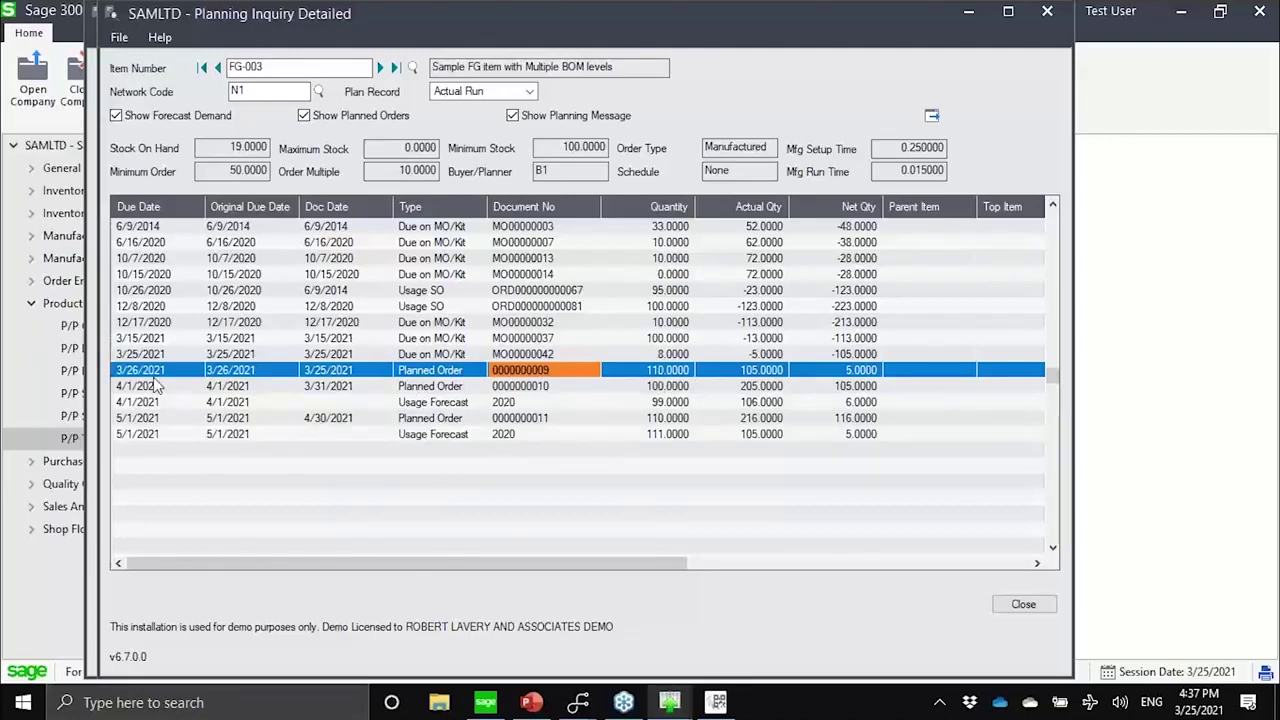
pyautogui.click(334, 390)
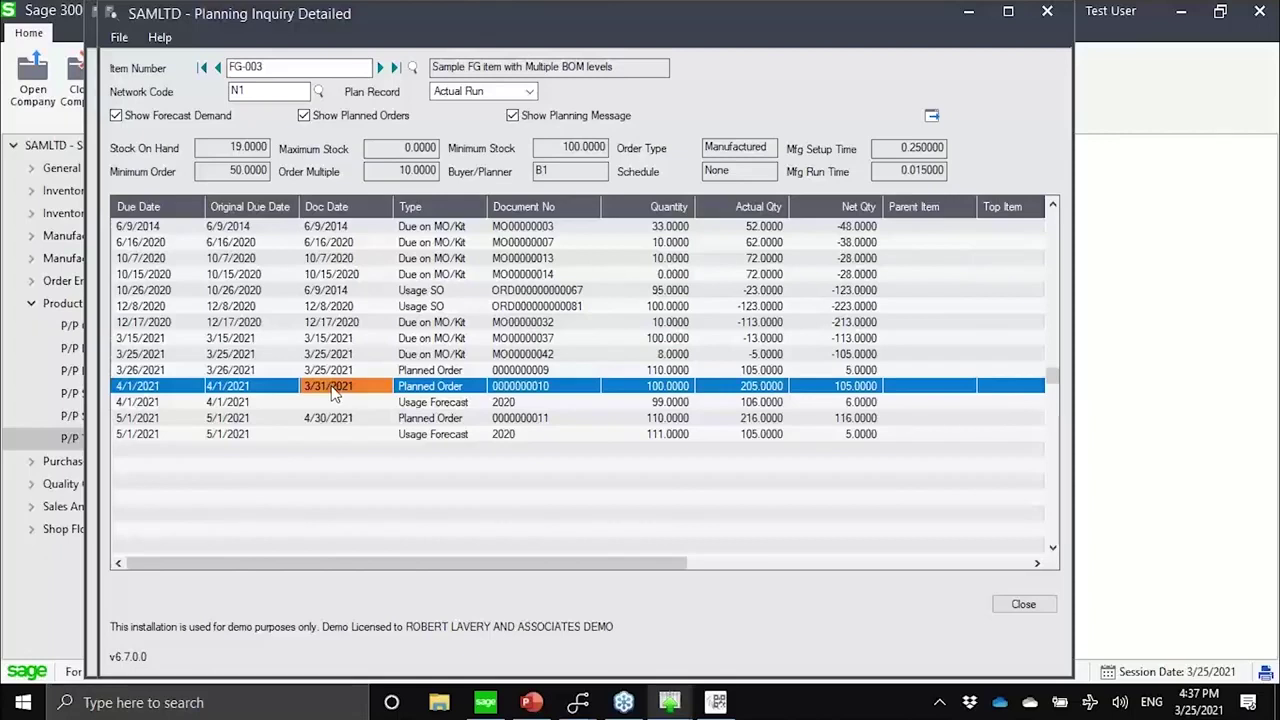
pyautogui.click(1025, 612)
pyautogui.click(923, 608)
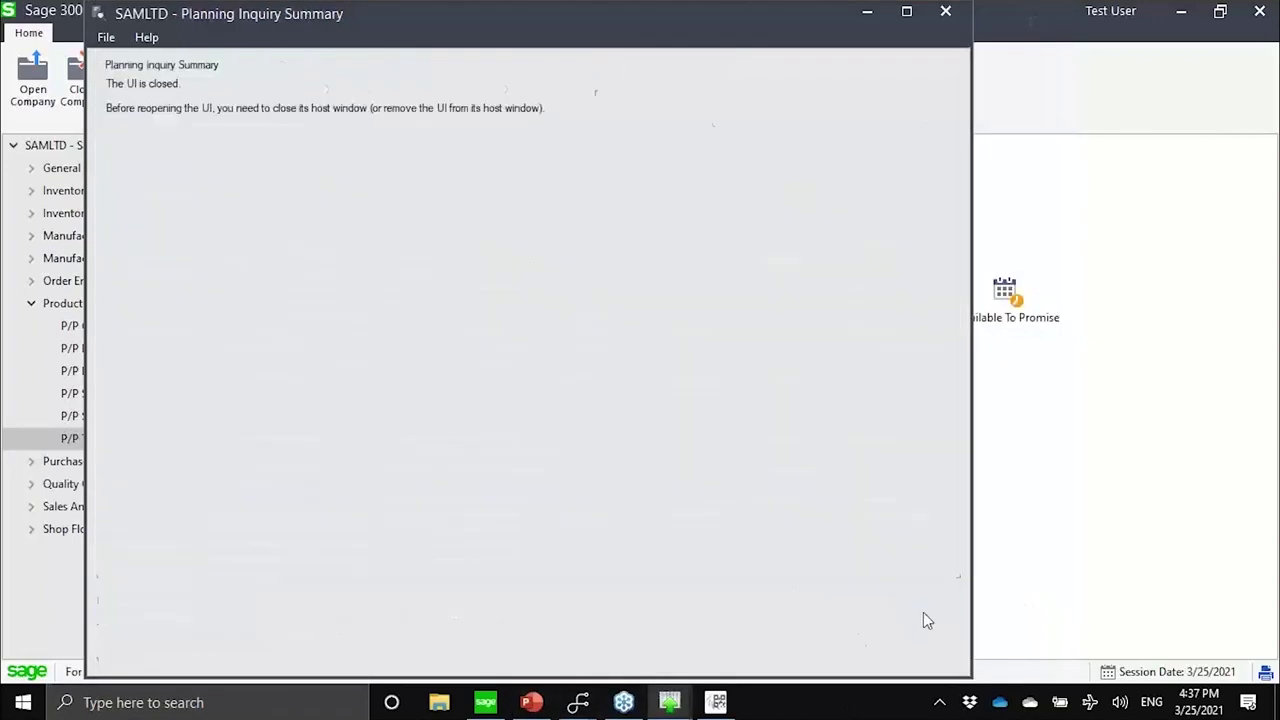
# Open Generate PR from Production Planning's order generation functions and select network N1.
pyautogui.click(95, 327)
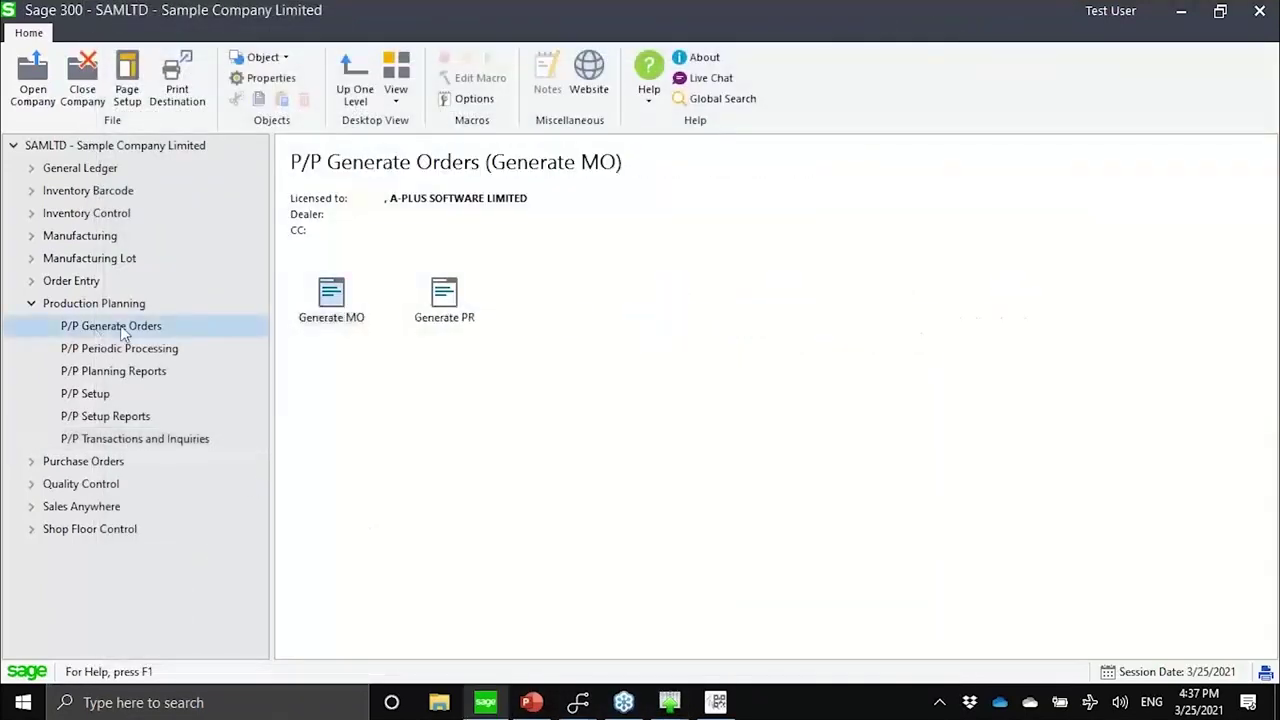
pyautogui.click(337, 322)
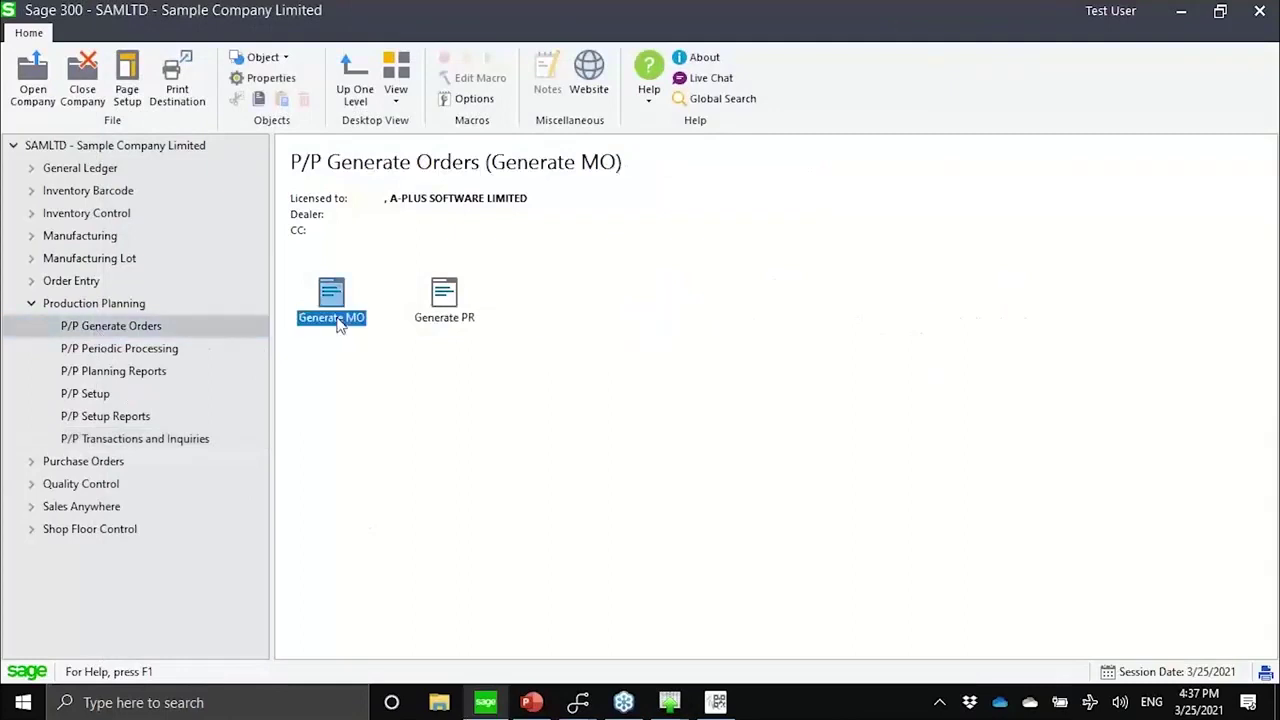
pyautogui.click(428, 317)
pyautogui.doubleClick(426, 317)
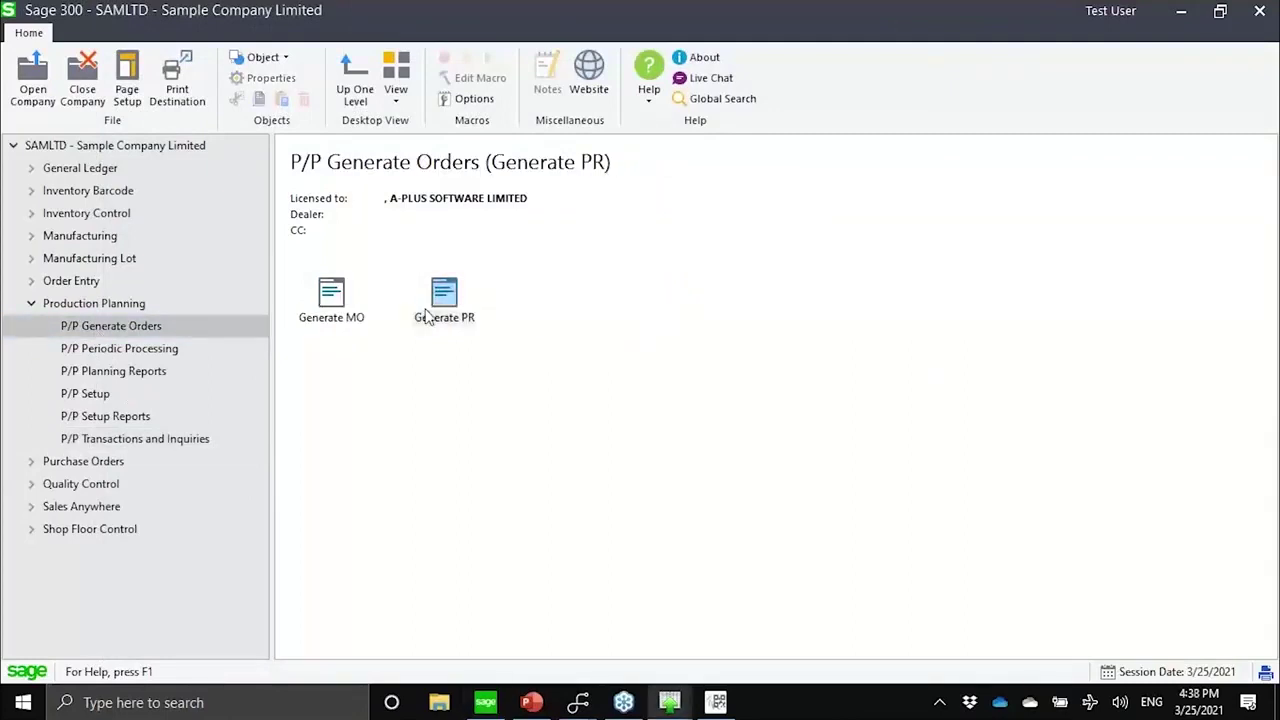
pyautogui.doubleClick(426, 317)
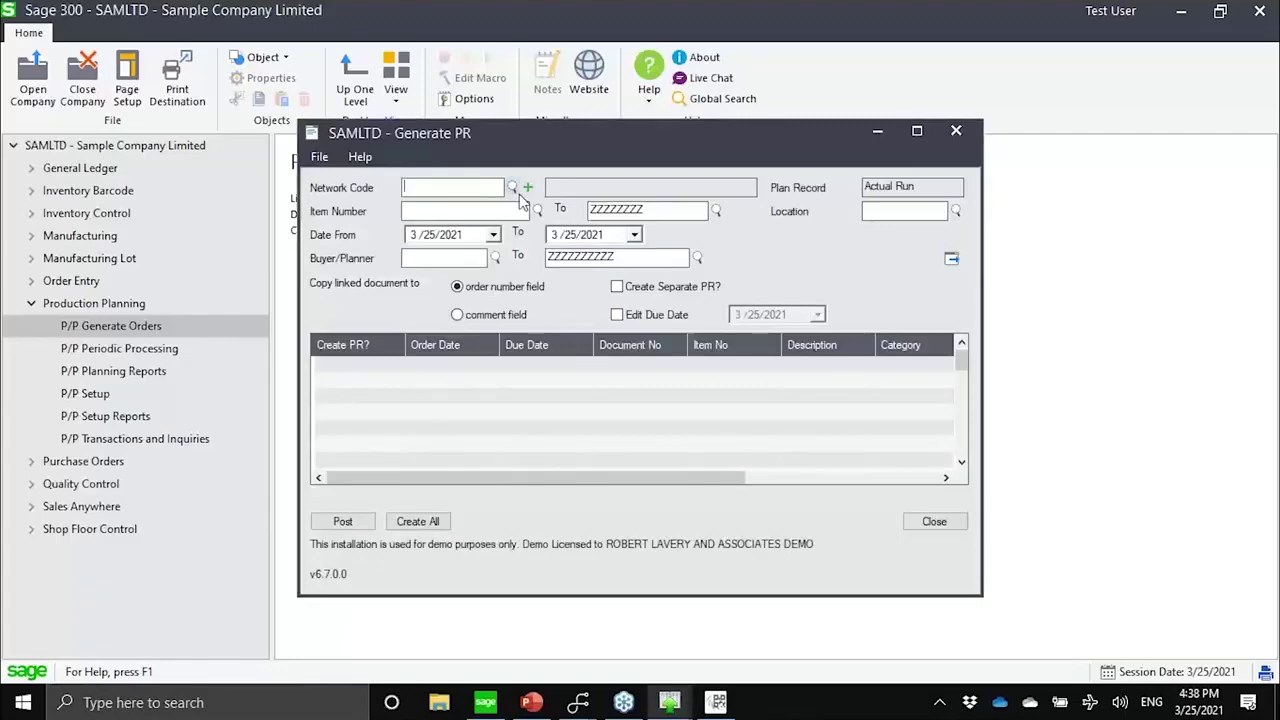
pyautogui.click(512, 187)
pyautogui.doubleClick(480, 266)
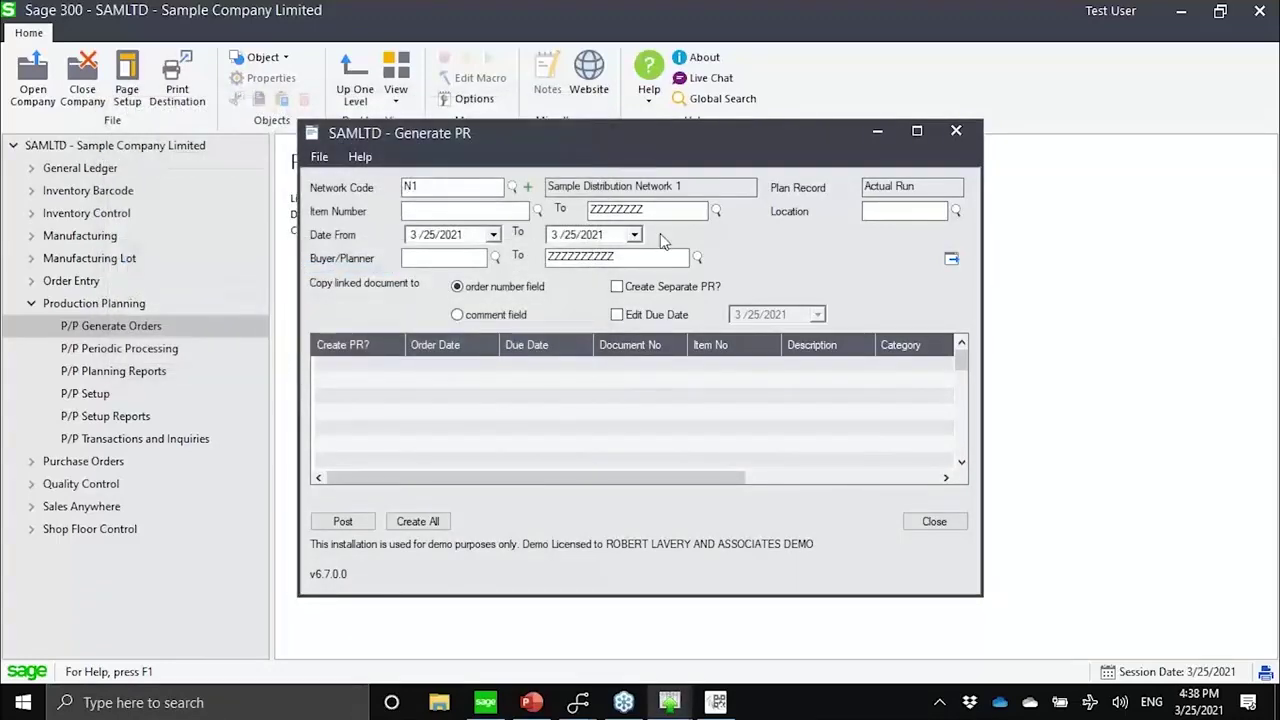
# Set the end date to 5/31/2021 and the location to 1, and load the matching planned purchase orders.
pyautogui.click(634, 234)
pyautogui.click(701, 258)
pyautogui.click(701, 258)
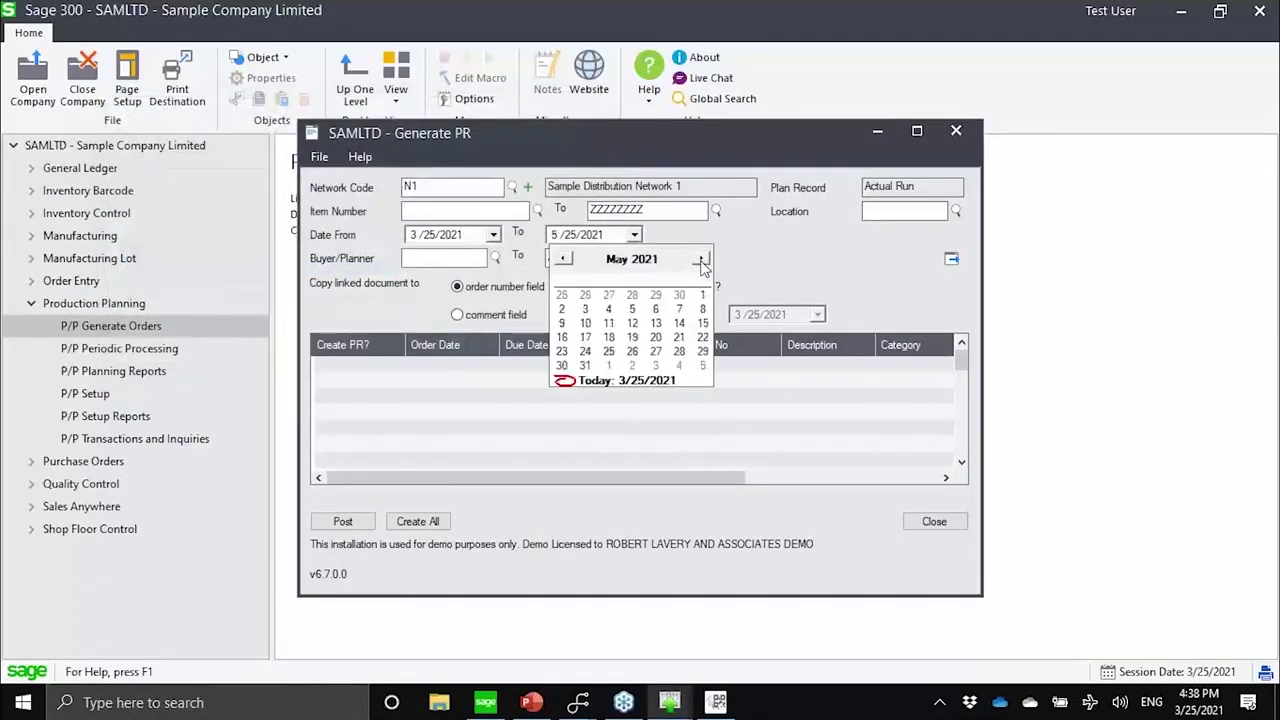
pyautogui.click(585, 365)
pyautogui.click(866, 211)
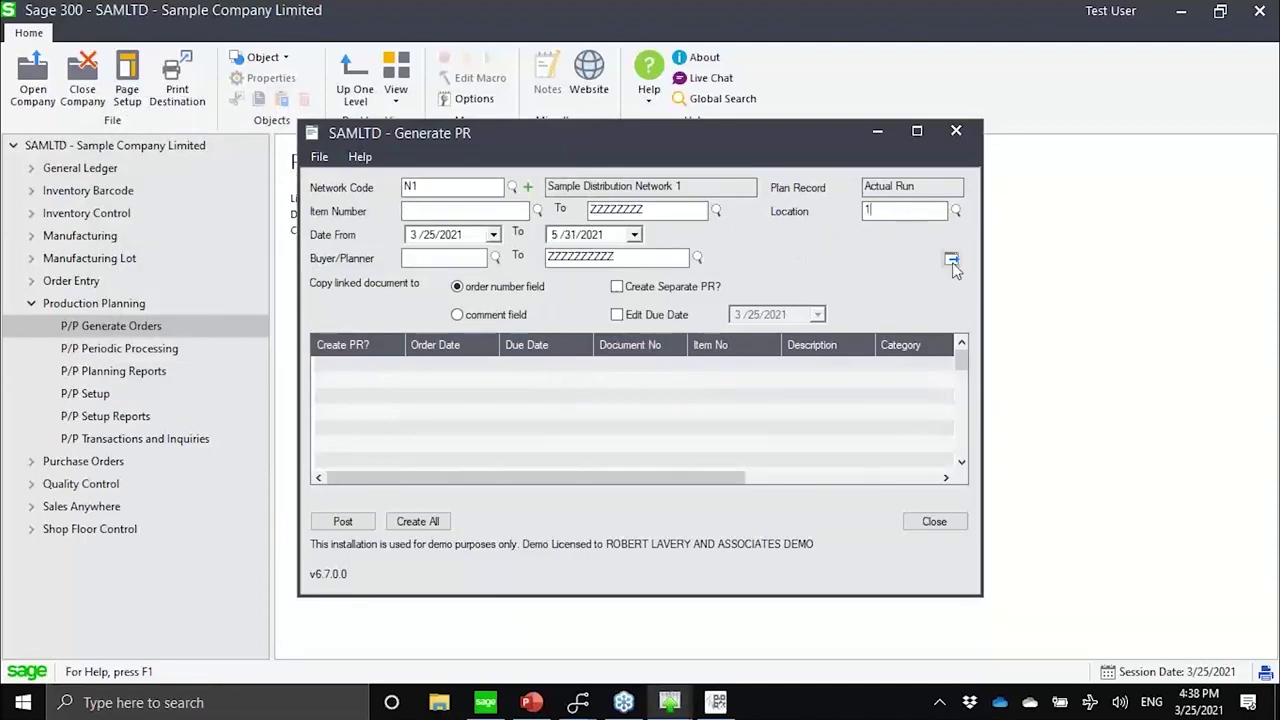
pyautogui.click(951, 259)
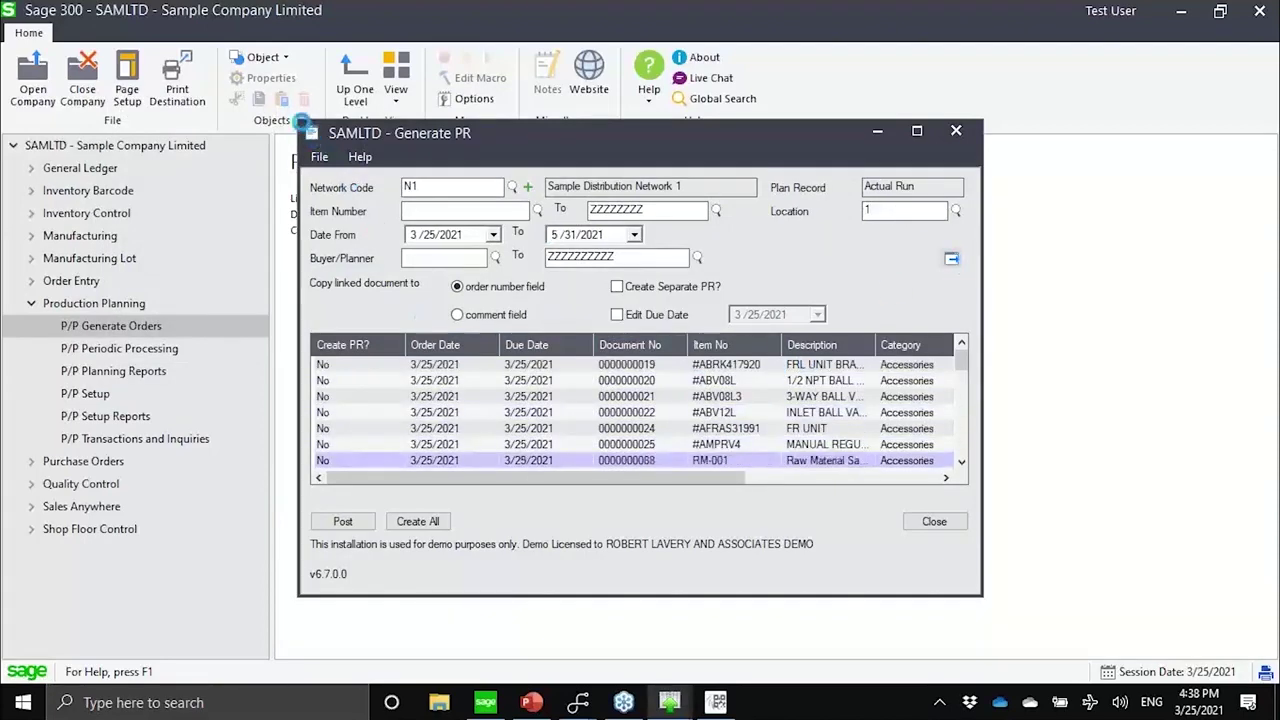
# Enlarge the Generate PR window and set Create PR to Yes for #ABV08L3, #APC3254, #ASV4N30, #BCS08C32 and #BLR1813XDI.
pyautogui.moveTo(298, 118); pyautogui.dragTo(111, 6)
pyautogui.doubleClick(160, 277)
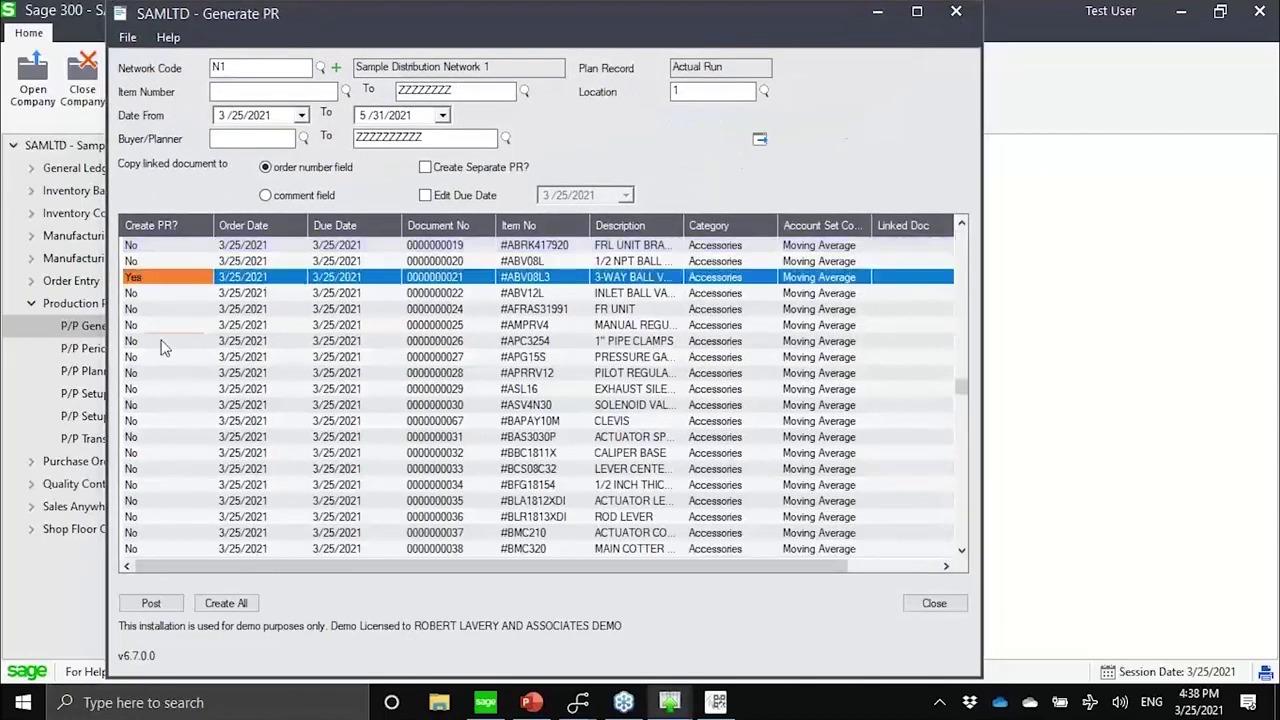
pyautogui.doubleClick(160, 341)
pyautogui.doubleClick(158, 405)
pyautogui.doubleClick(160, 469)
pyautogui.doubleClick(163, 517)
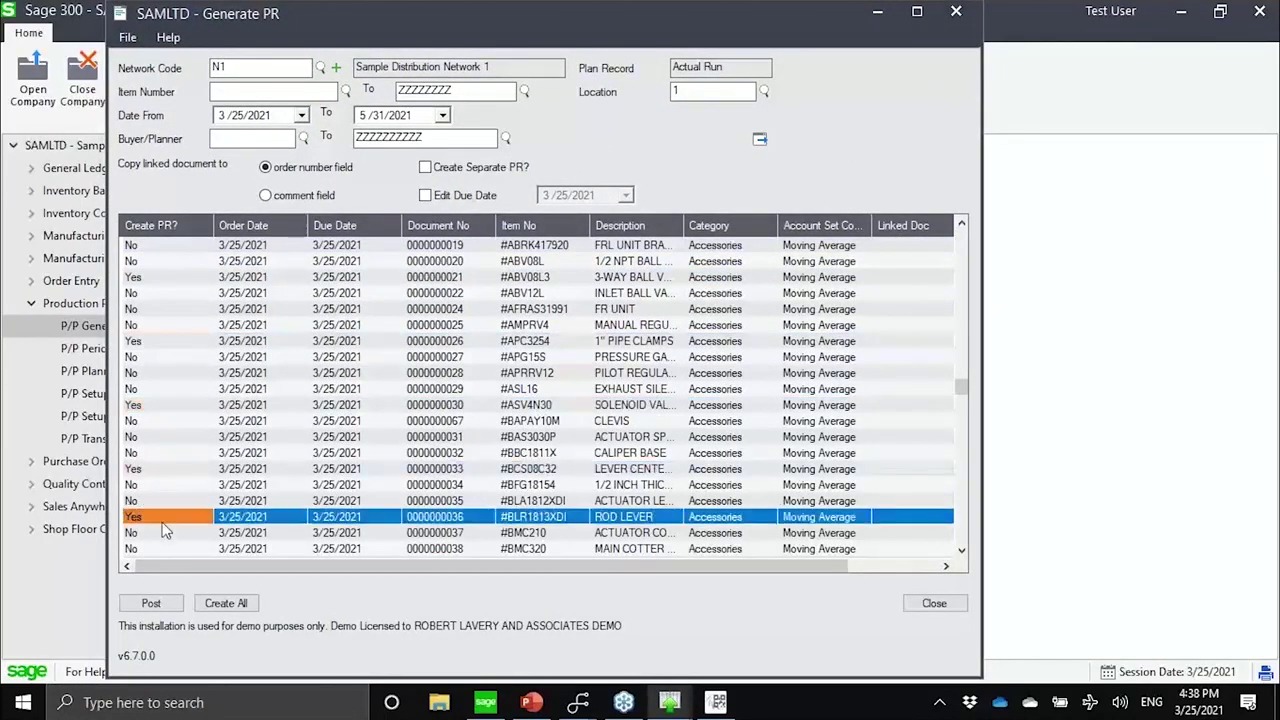
# Check the editable order date and due date of item #BLR1813XDI and its quantity column.
pyautogui.click(280, 520)
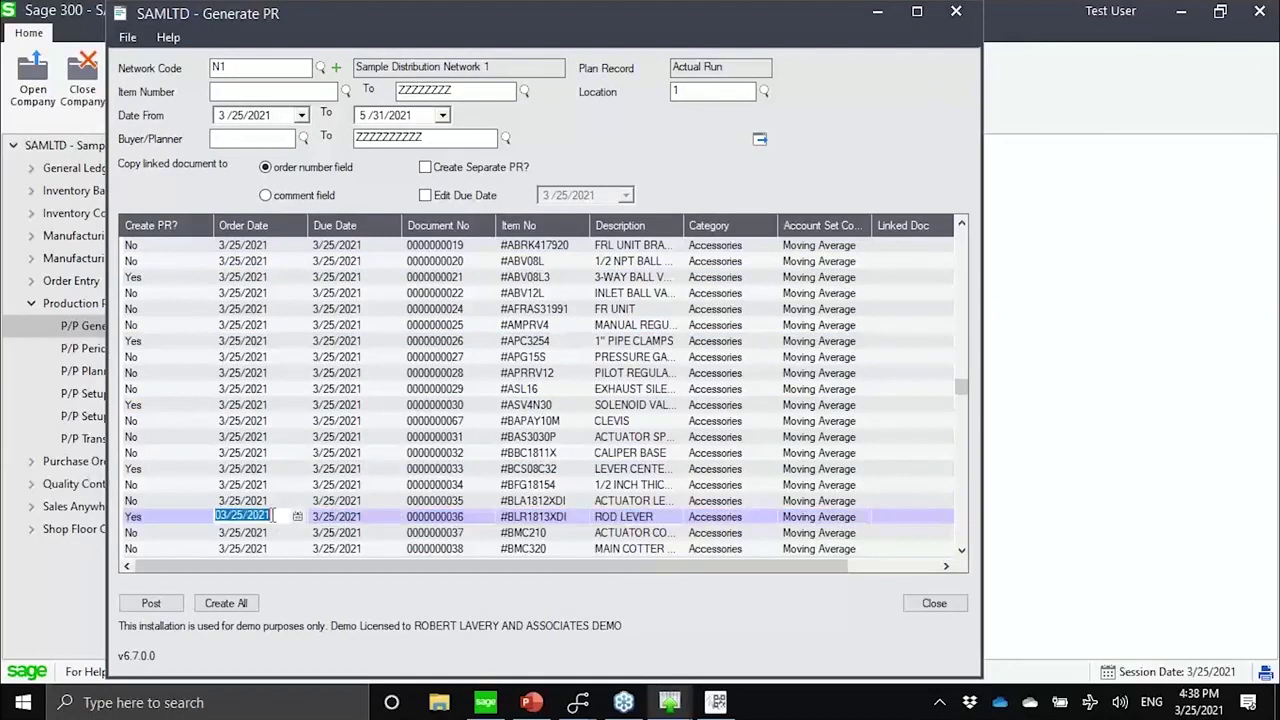
pyautogui.click(340, 519)
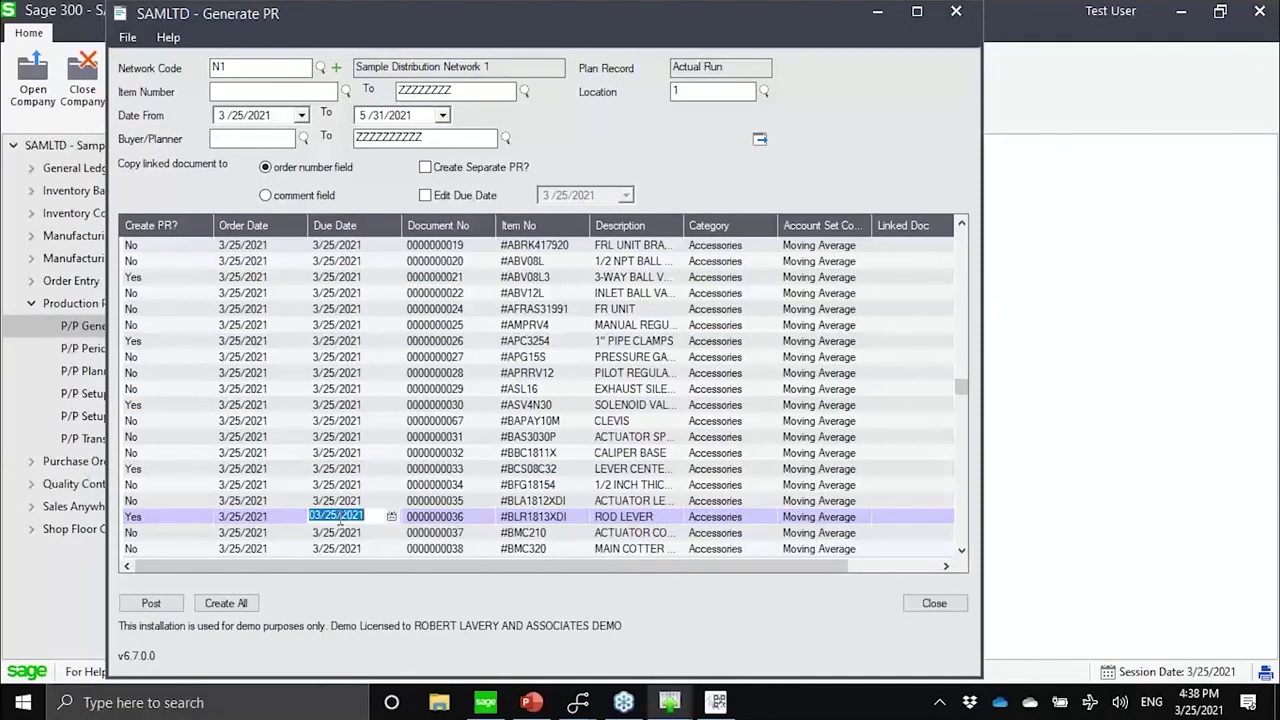
pyautogui.moveTo(646, 566); pyautogui.dragTo(743, 568)
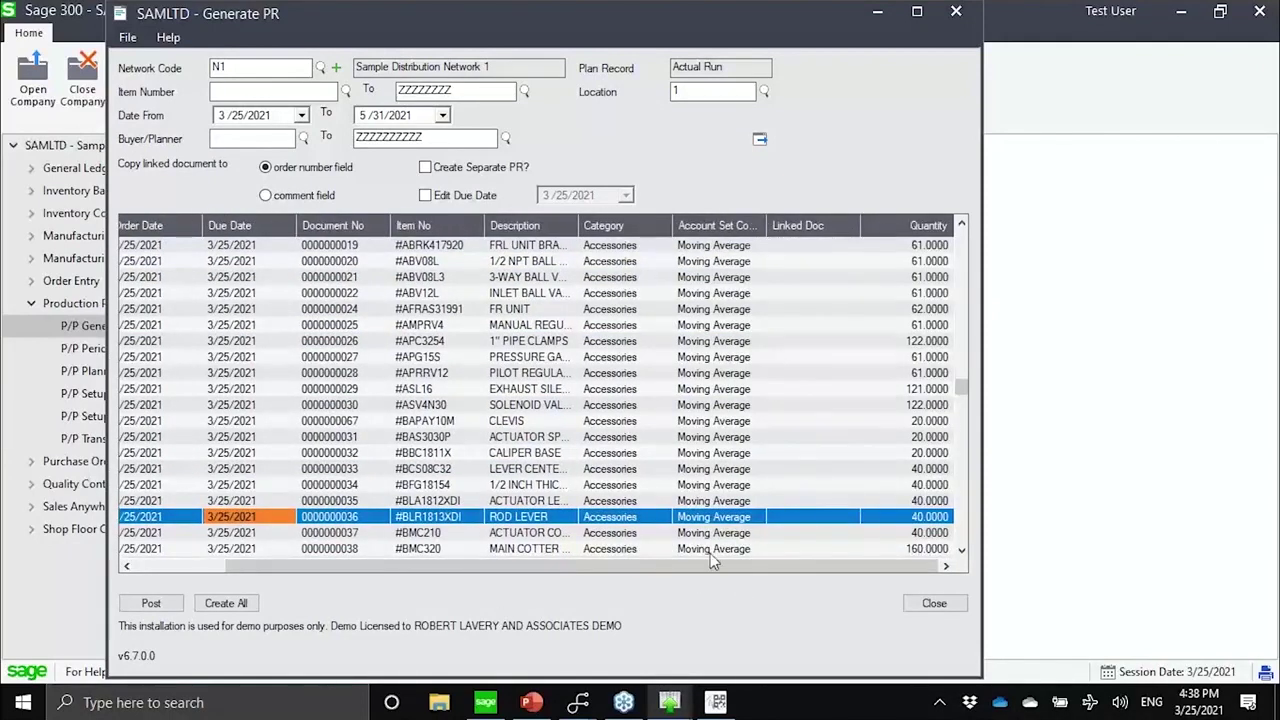
# Post the marked lines as a purchase requisition and close the Generate PR window.
pyautogui.click(151, 603)
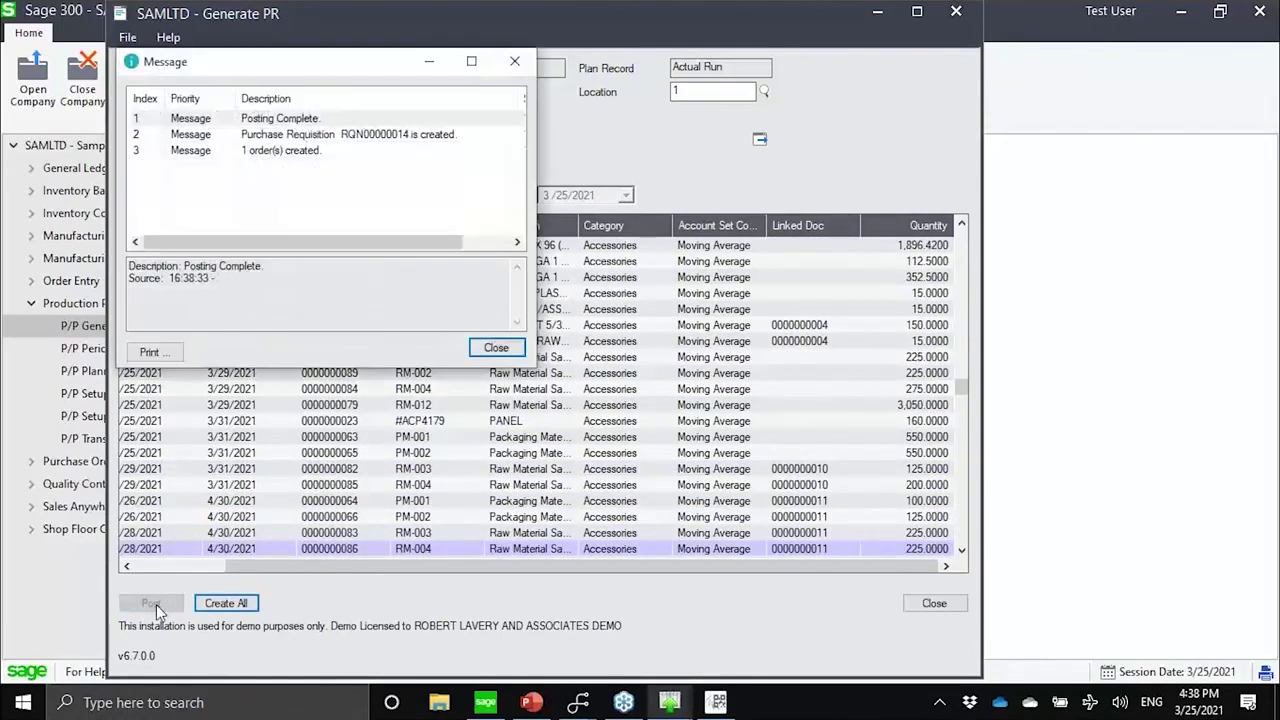
pyautogui.click(497, 348)
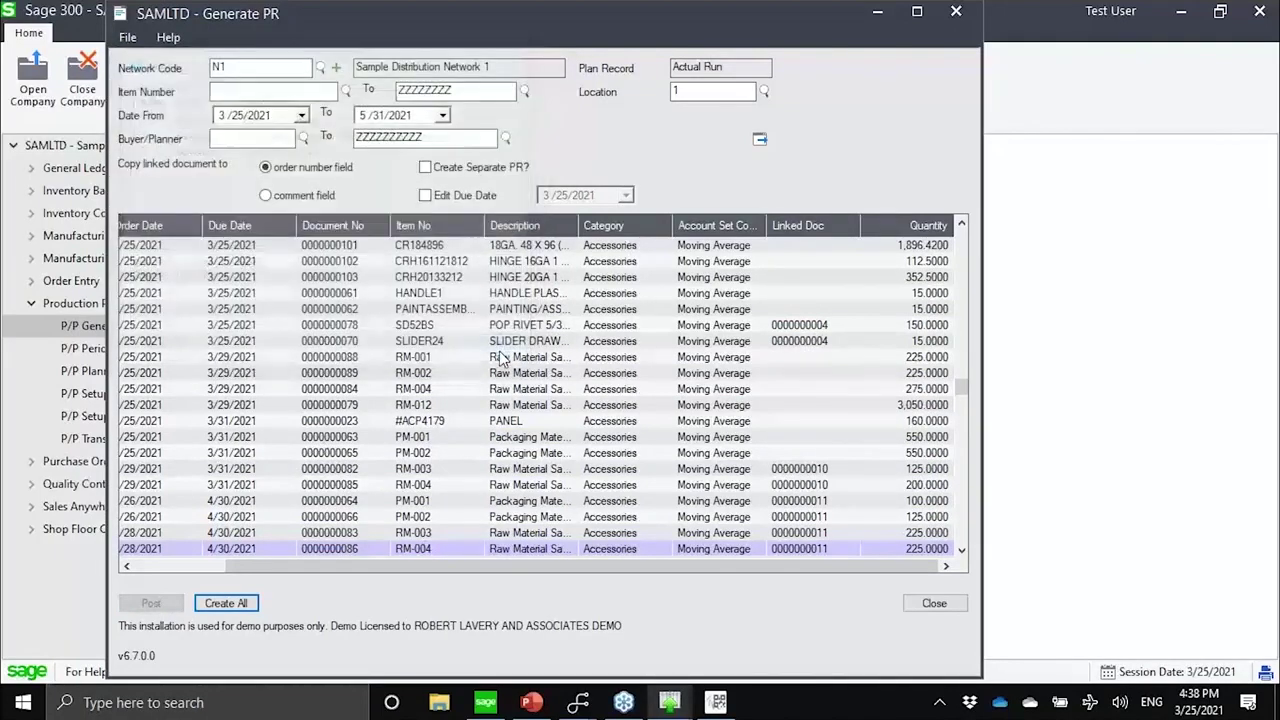
pyautogui.click(934, 604)
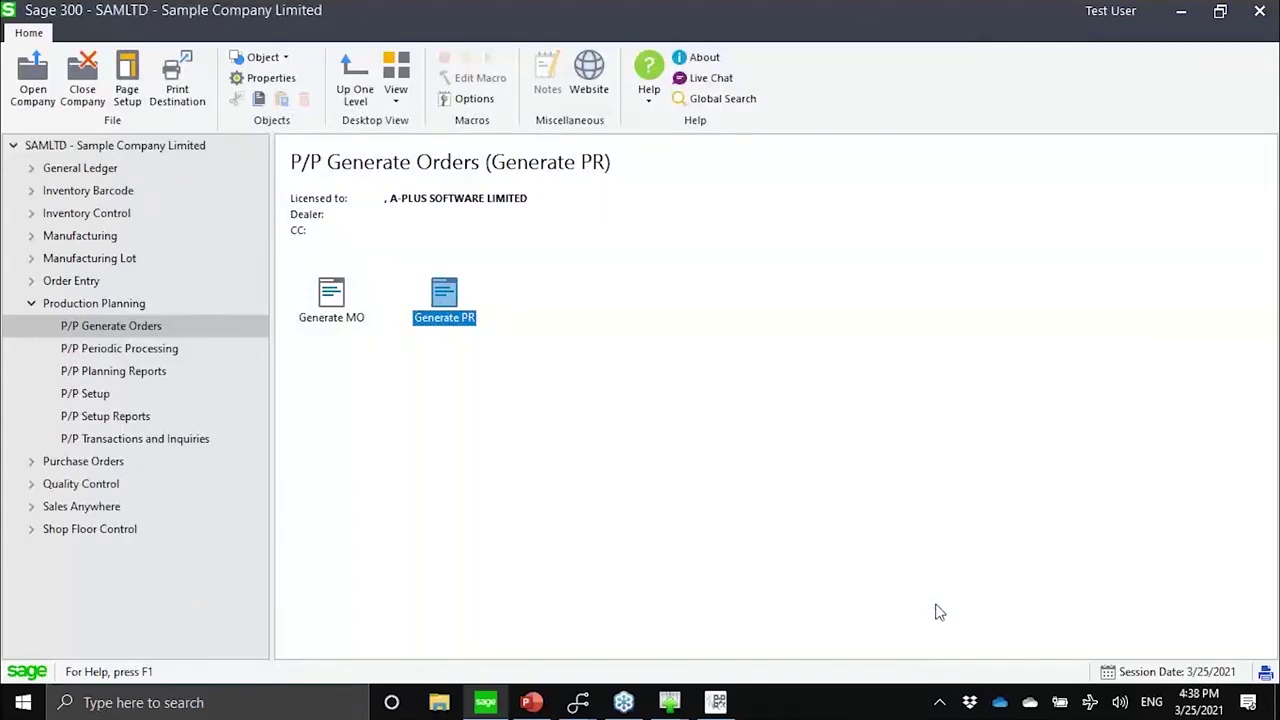
# Collapse the Production Planning module in the company's module tree.
pyautogui.click(333, 325)
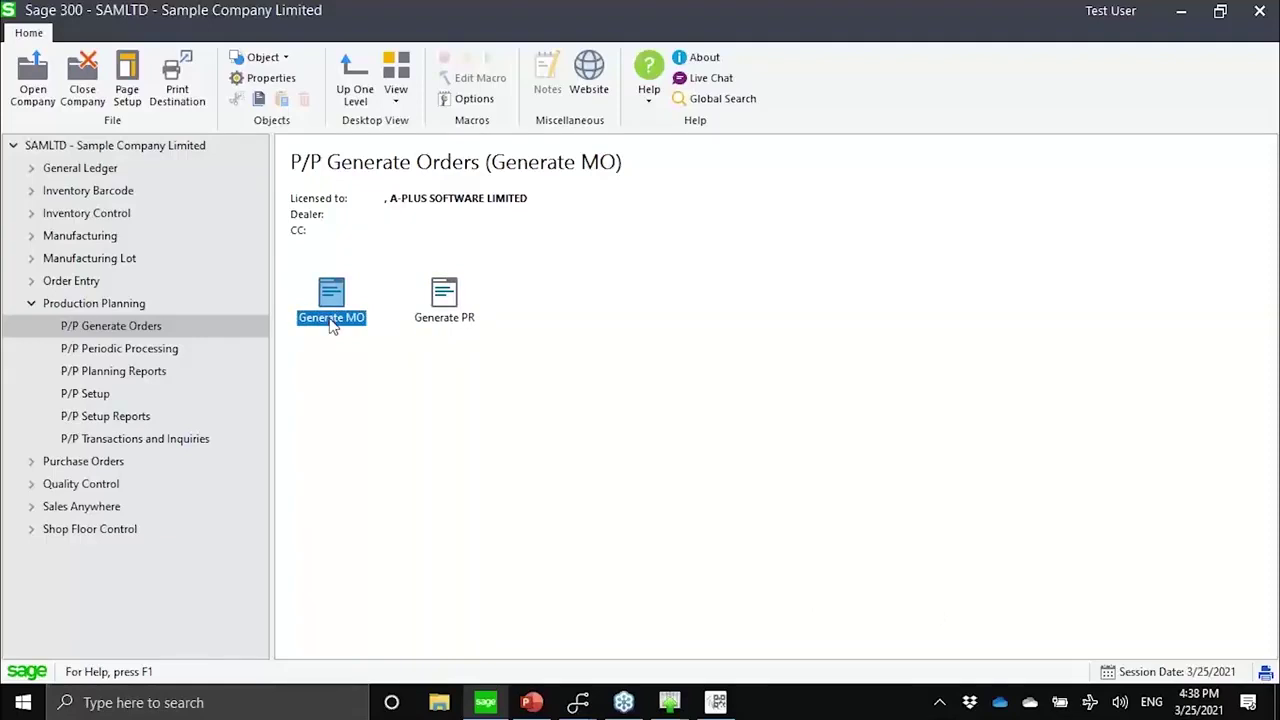
pyautogui.click(34, 303)
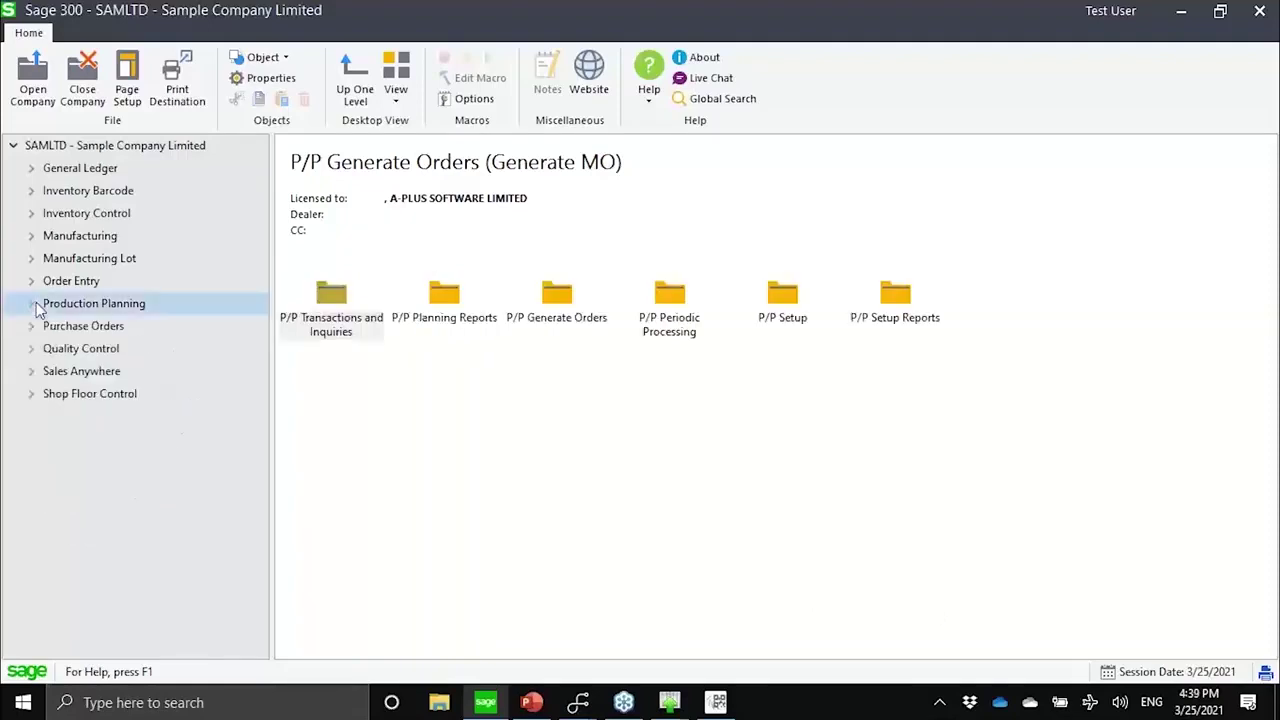